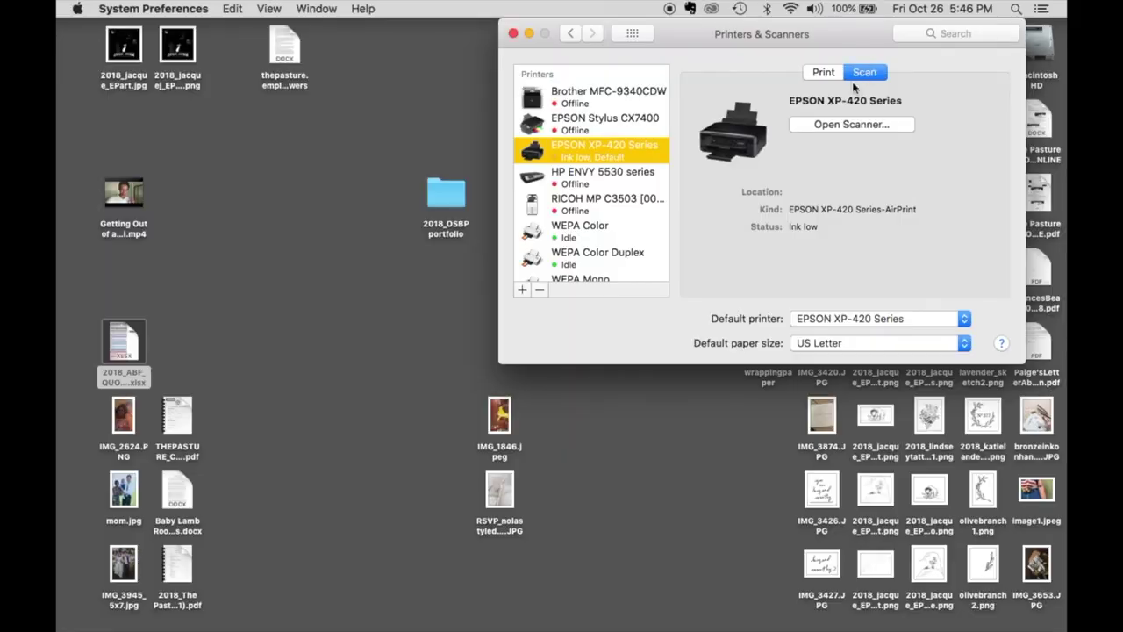
Step: Open the EPSON XP-420 Series scanner from Printers & Scanners
left_click(844, 128)
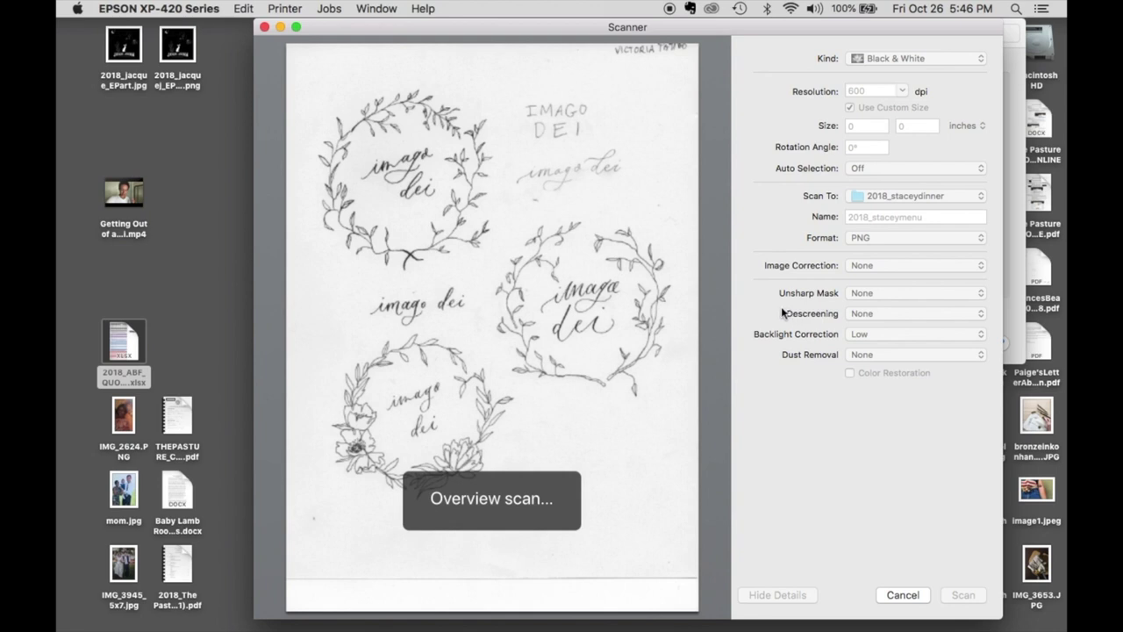
Step: Choose Other… as the Scan To destination and browse to the Desktop
left_click(981, 197)
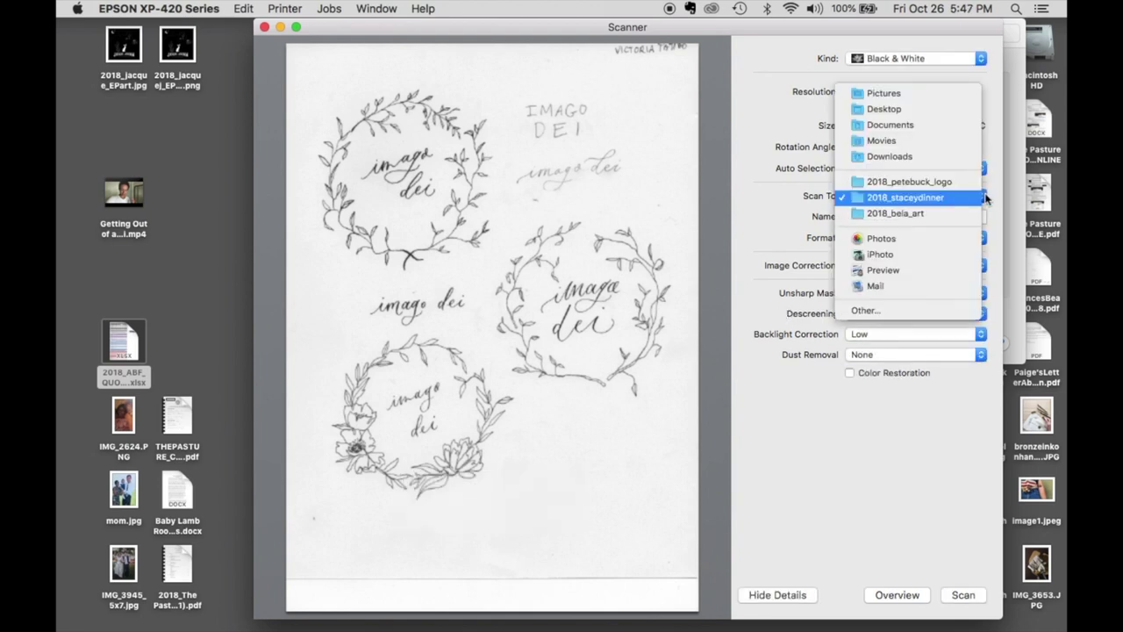
left_click(980, 196)
left_click(981, 197)
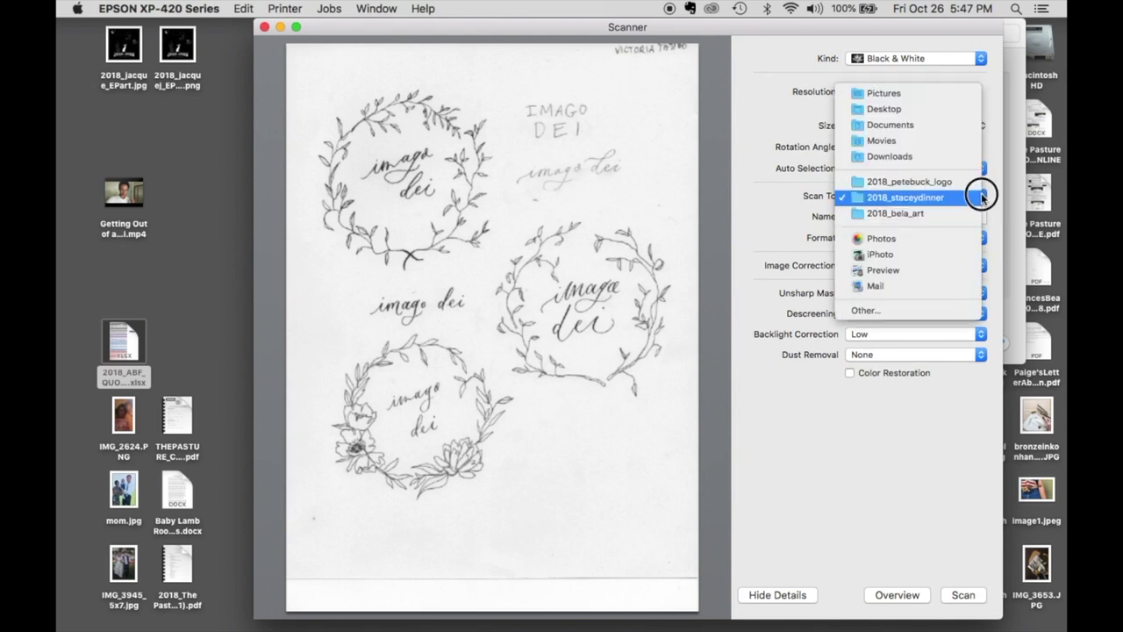
left_click(866, 311)
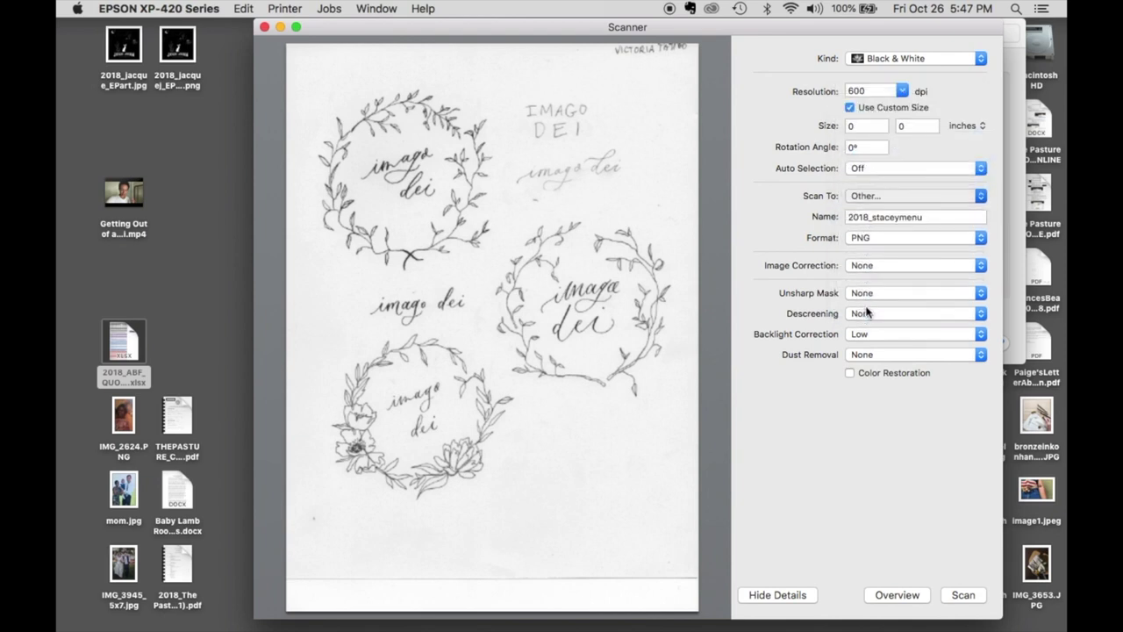
left_click(423, 156)
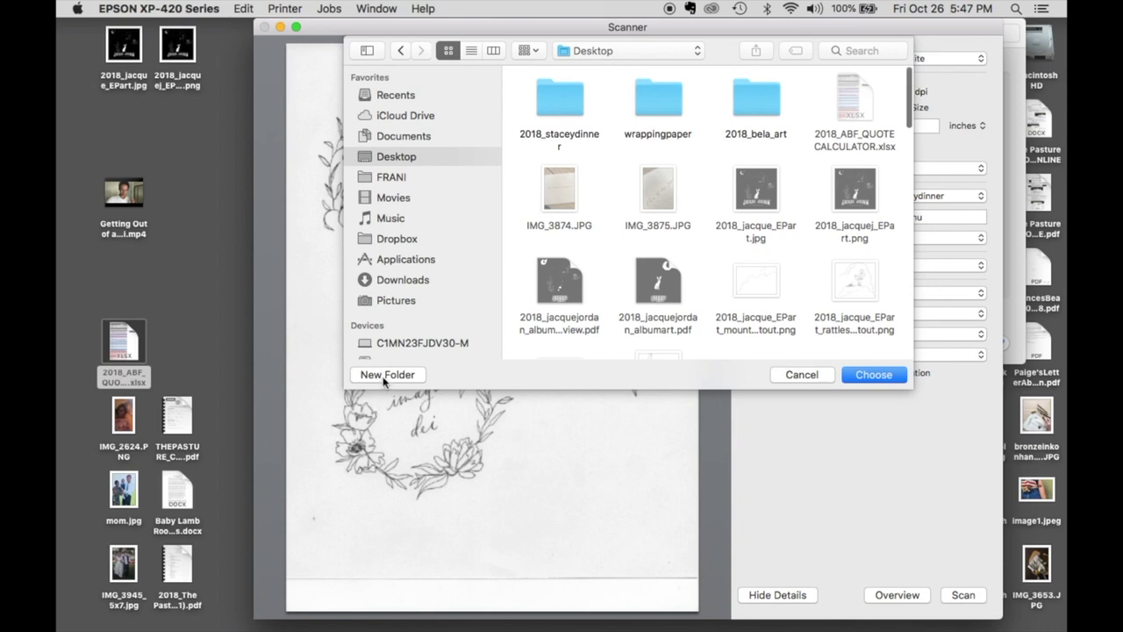
Step: Create a Desktop folder named 'tattoodesignvideo' and choose it as the scan destination
left_click(391, 374)
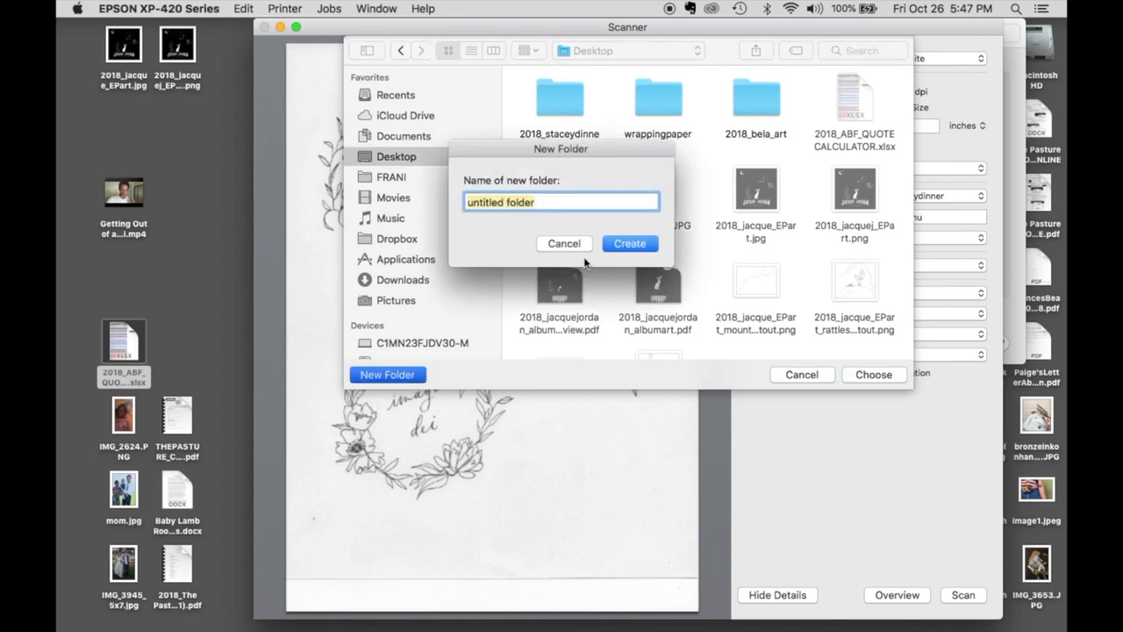
type("tattoodesignvideo")
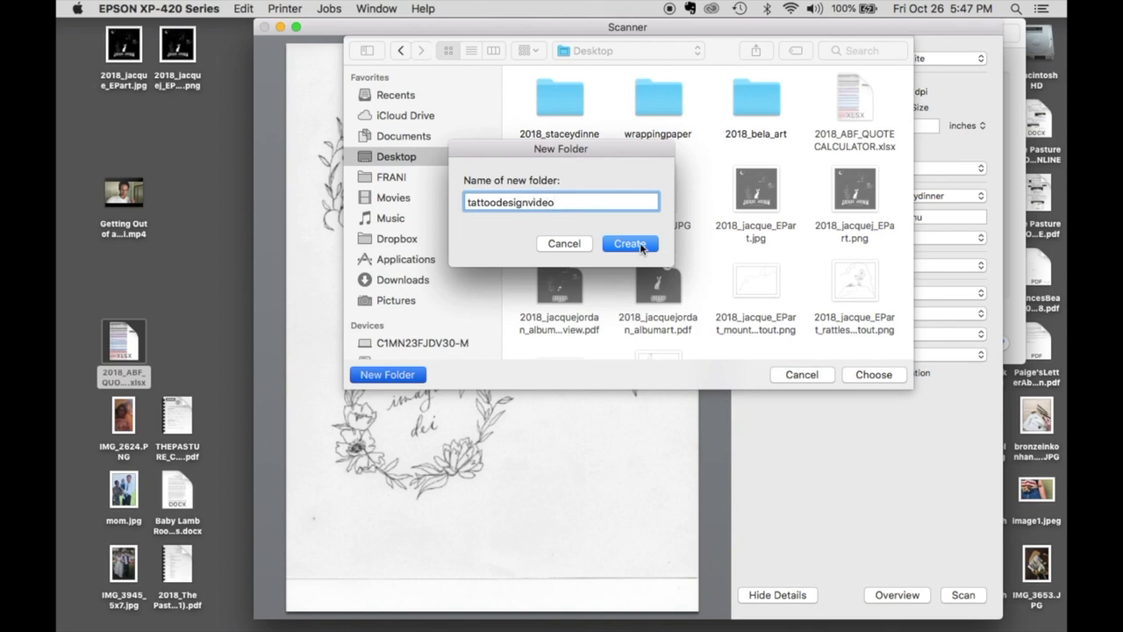
left_click(640, 242)
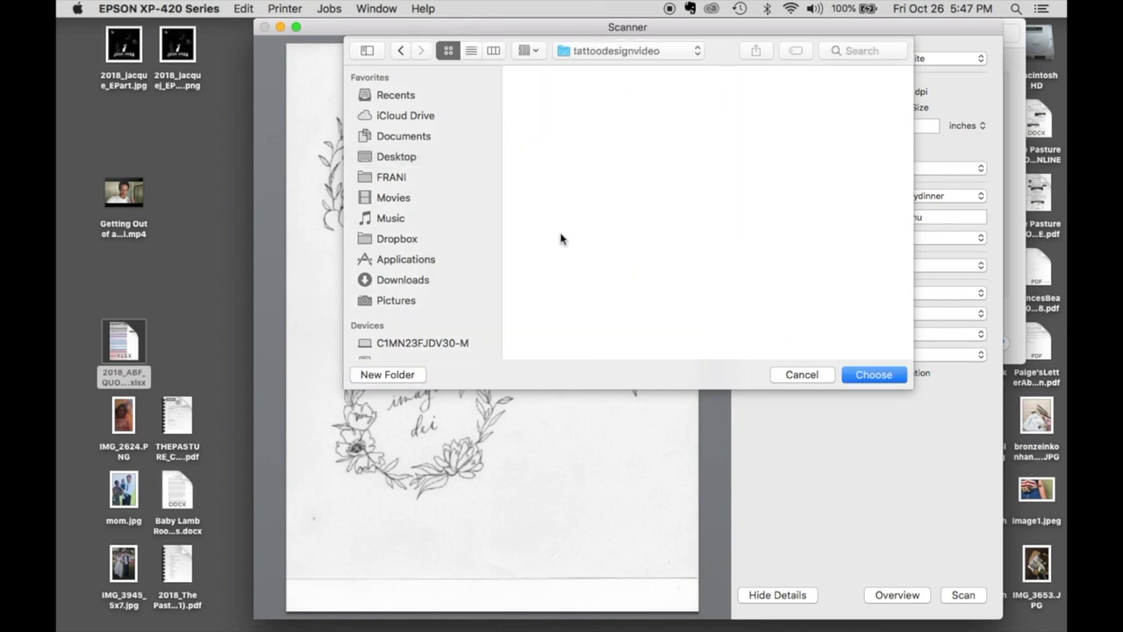
left_click(874, 375)
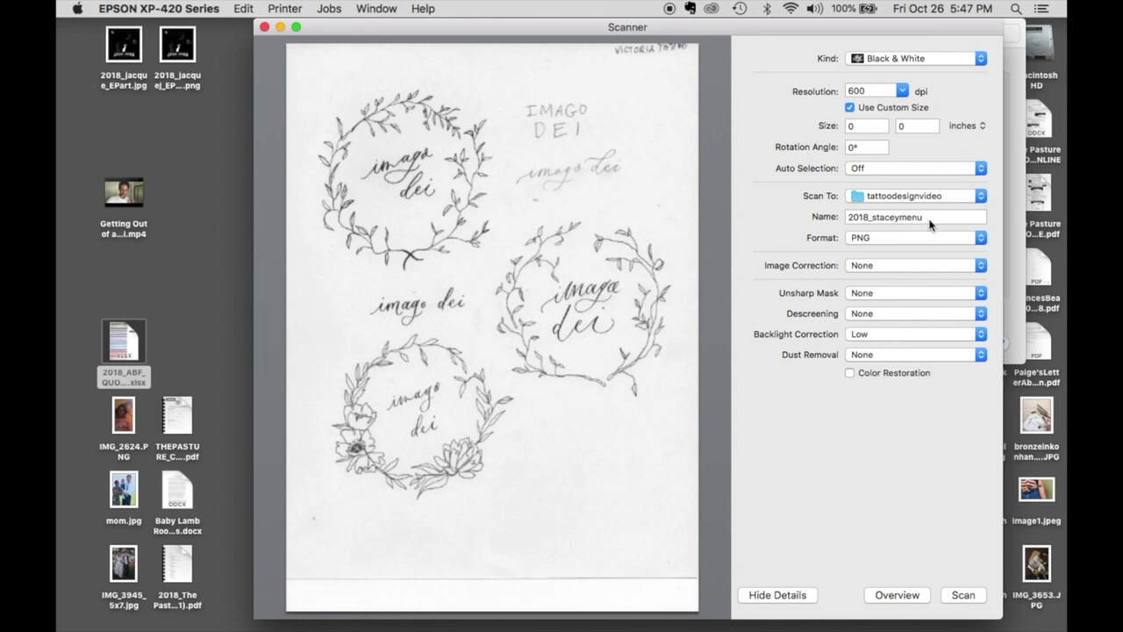
Step: Name the scan imagodei_1 and frame the top-left wreath at 4.18 × 4.17 inches
left_click_drag(930, 225, 851, 220)
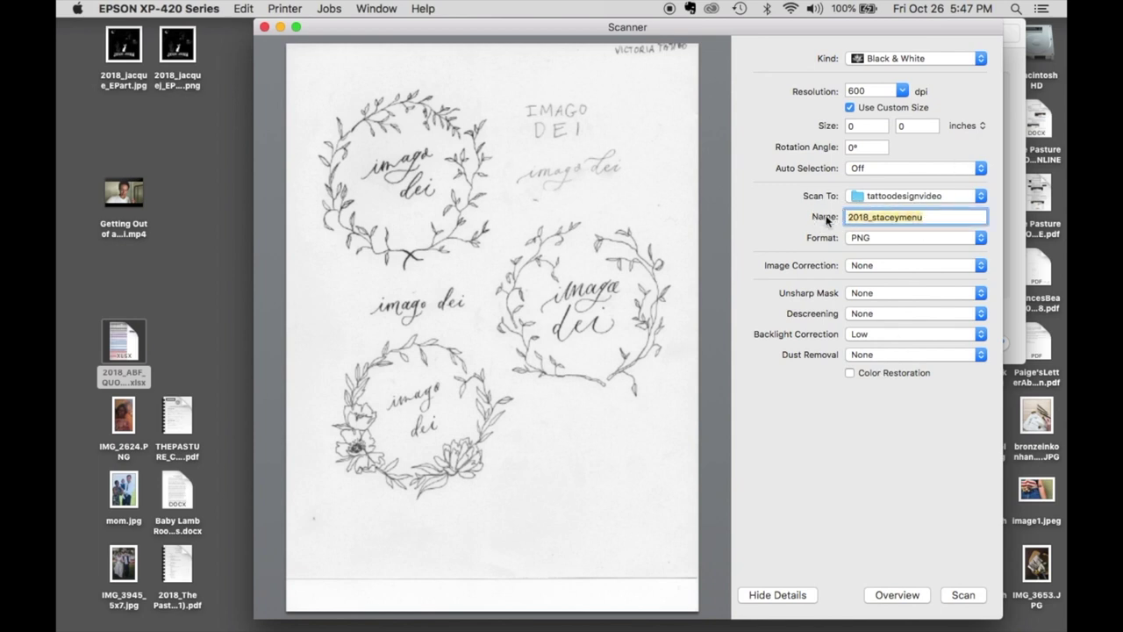
type("imagodei_1")
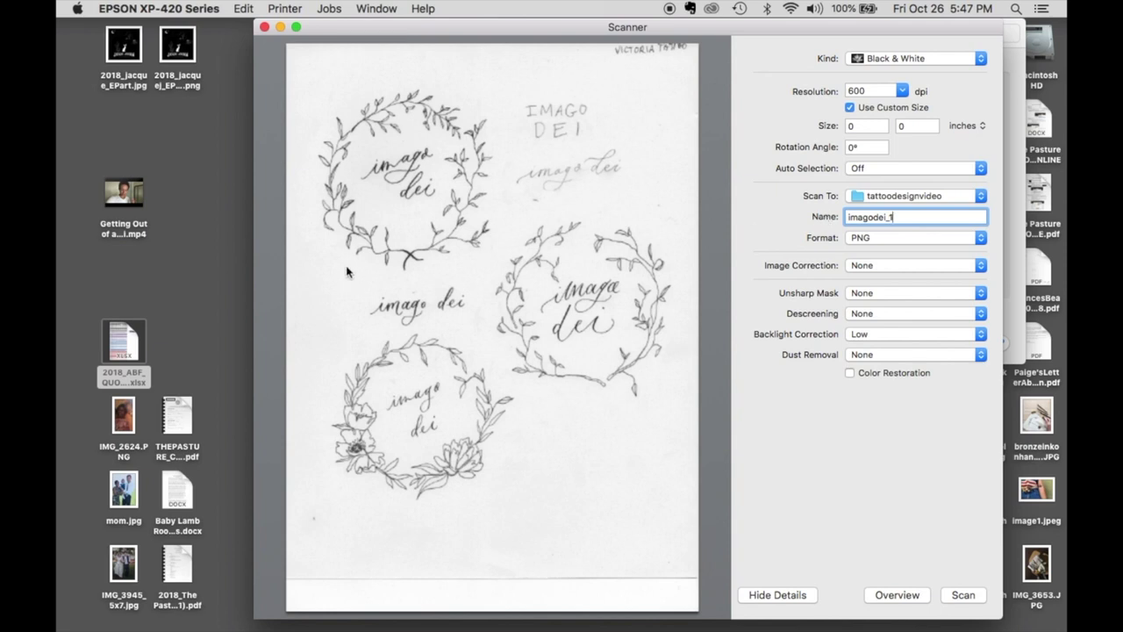
left_click_drag(297, 76, 500, 278)
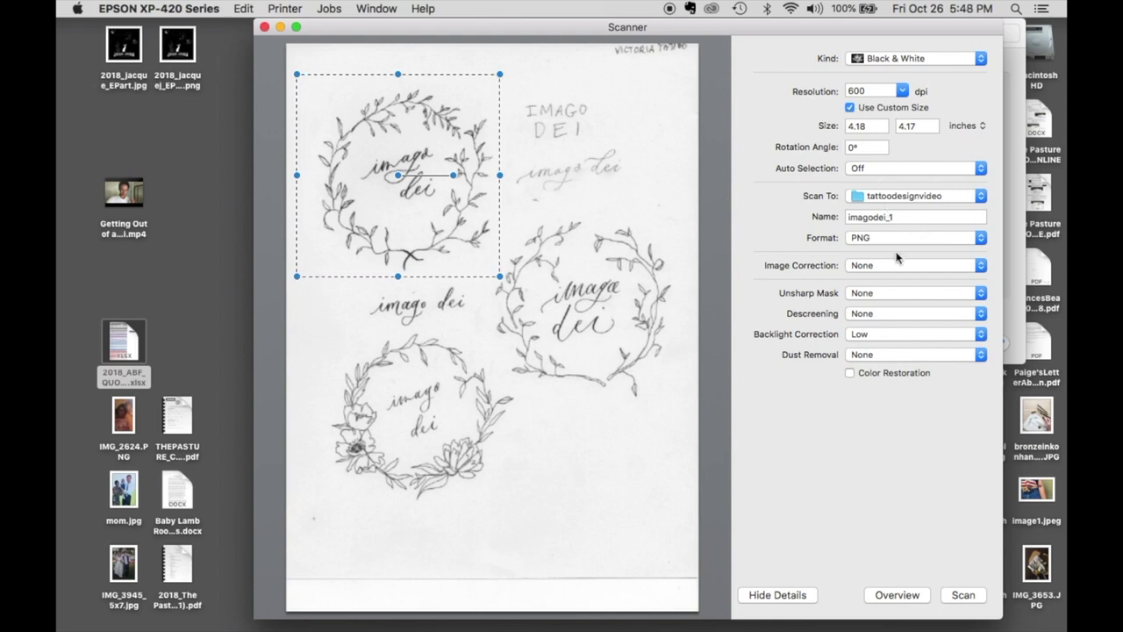
left_click(986, 272)
Step: Use Manual correction with lower brightness and higher contrast, then scan the top-left wreath
left_click(961, 277)
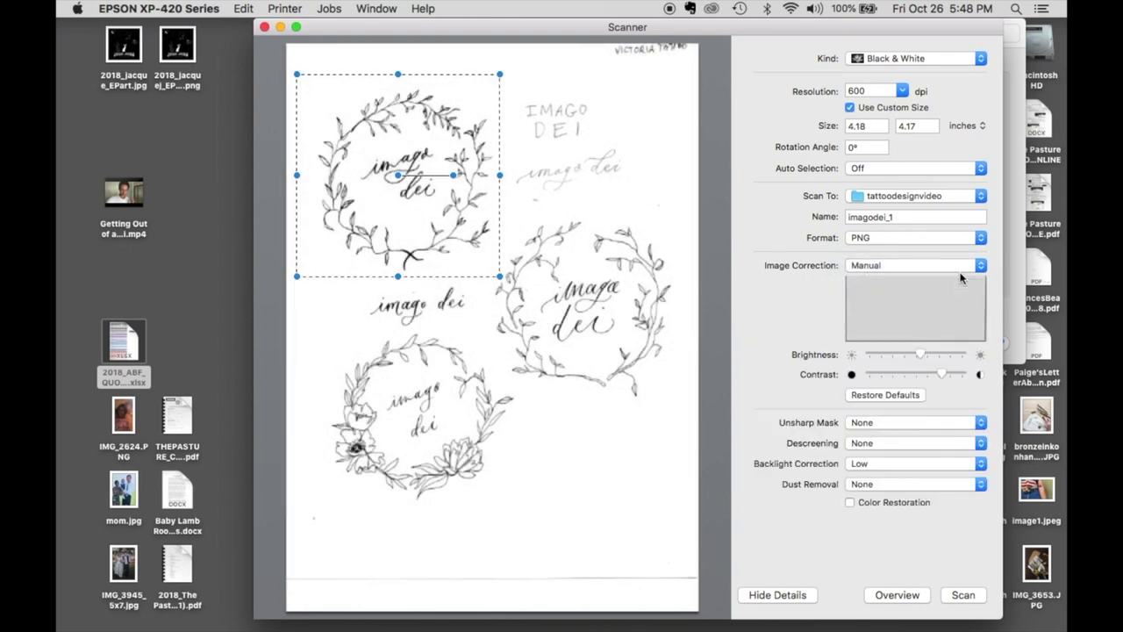
left_click_drag(923, 356, 960, 375)
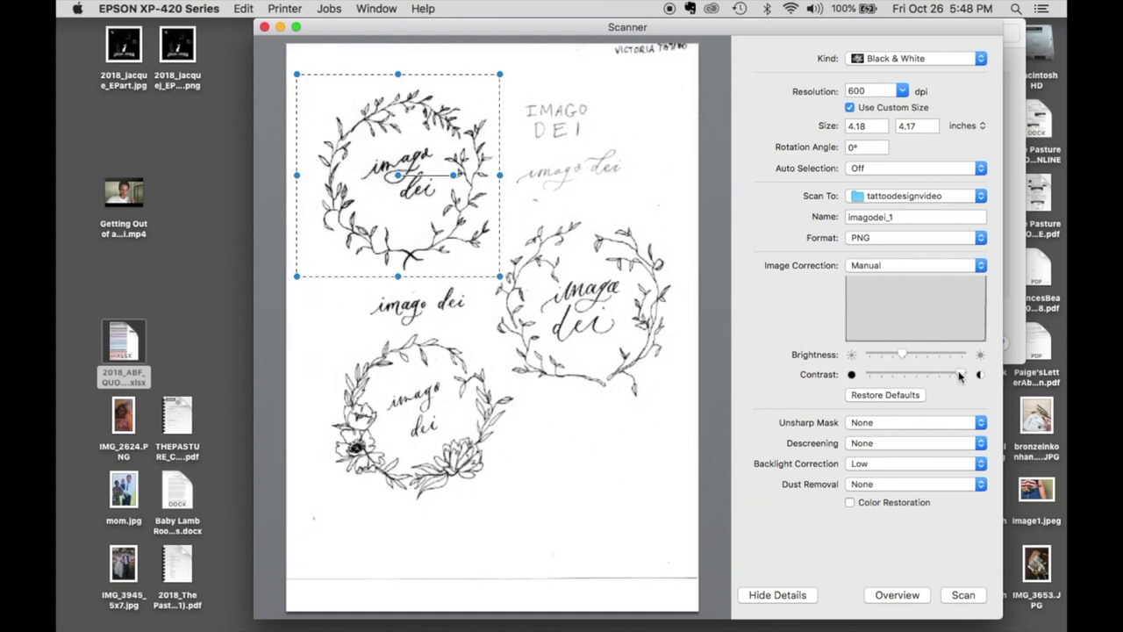
left_click(961, 595)
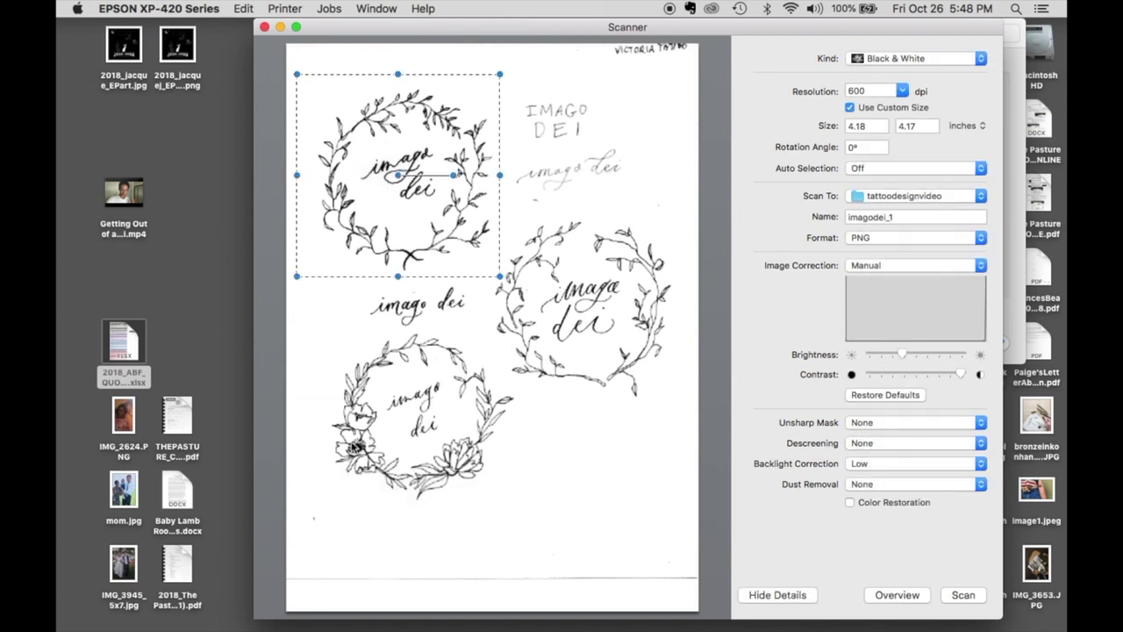
Step: Scan the lone lettering as imagodei_text and the floral wreath as imagodei_floral
left_click_drag(423, 292, 480, 331)
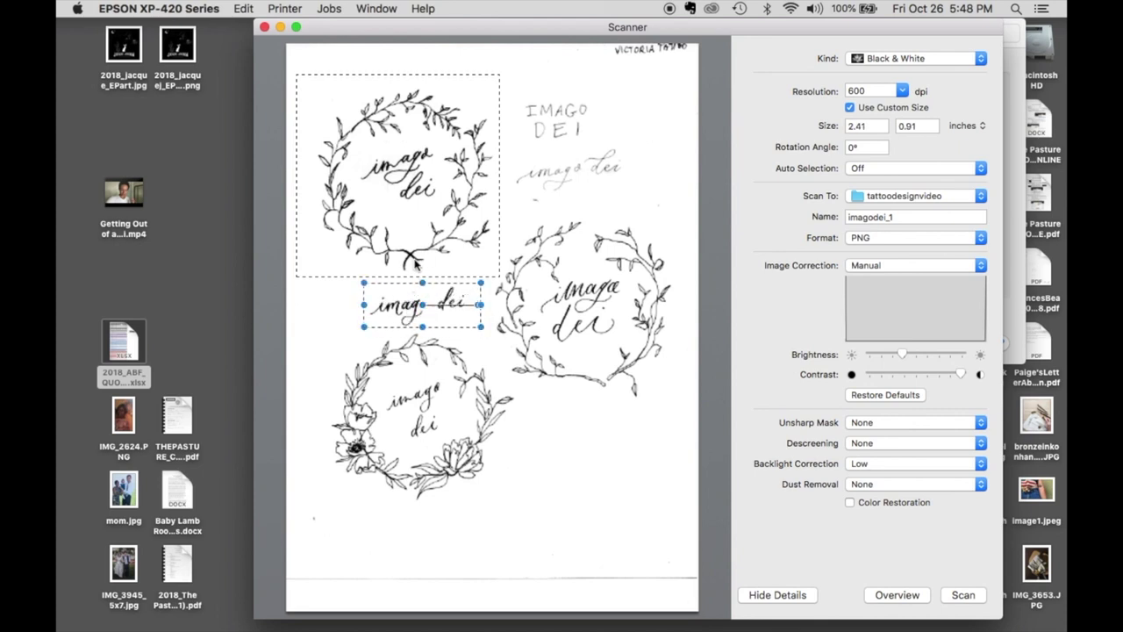
left_click(408, 259)
key("Delete")
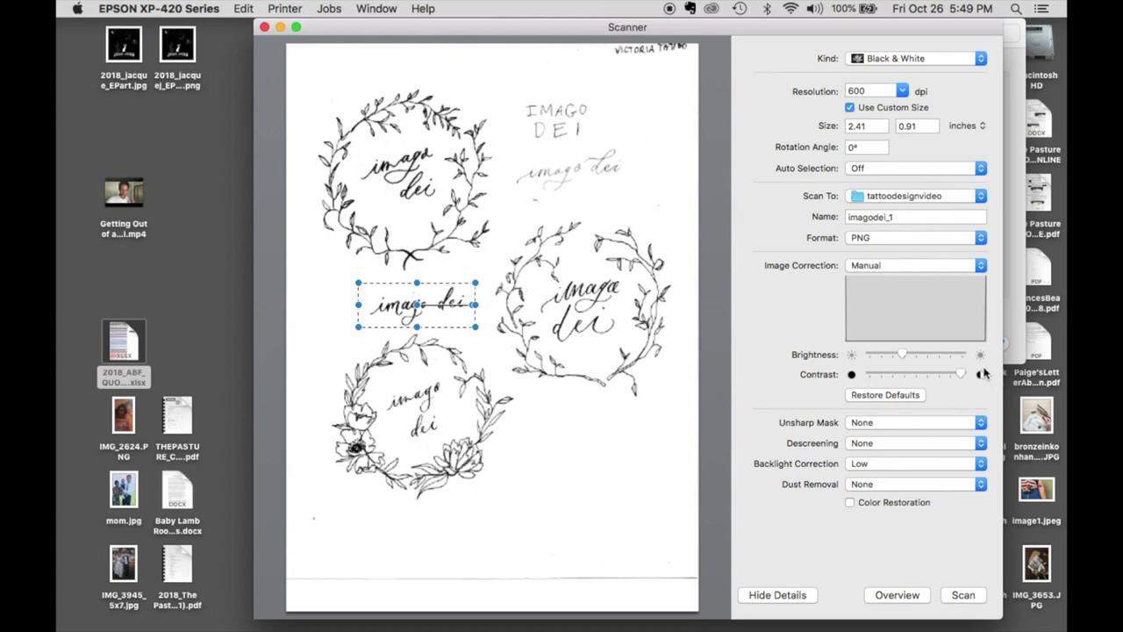
left_click(913, 217)
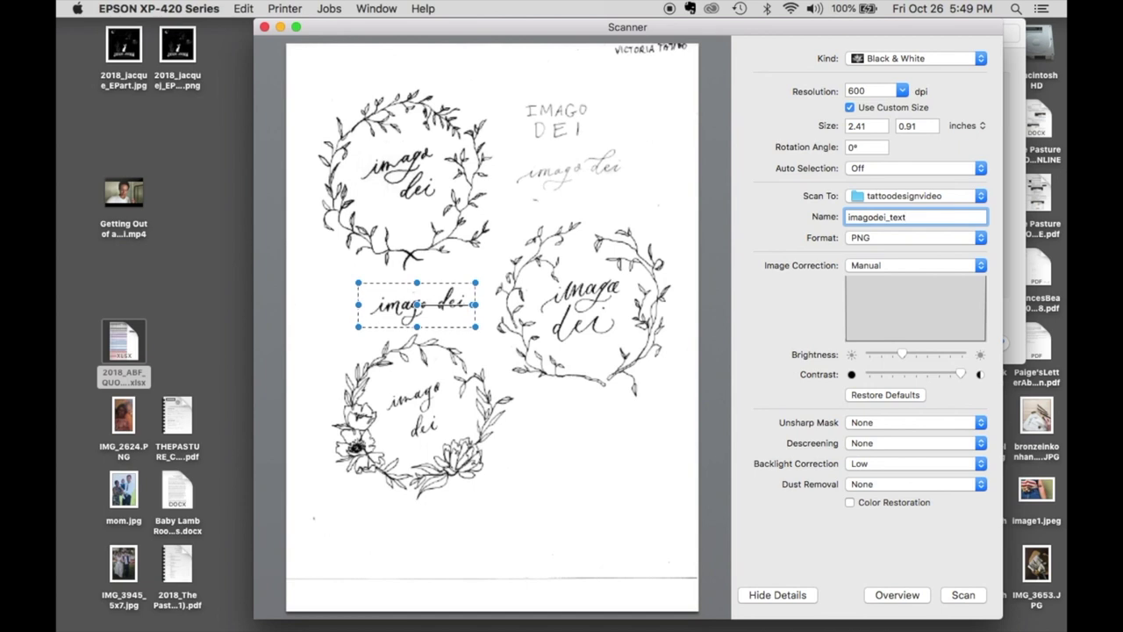
left_click(961, 595)
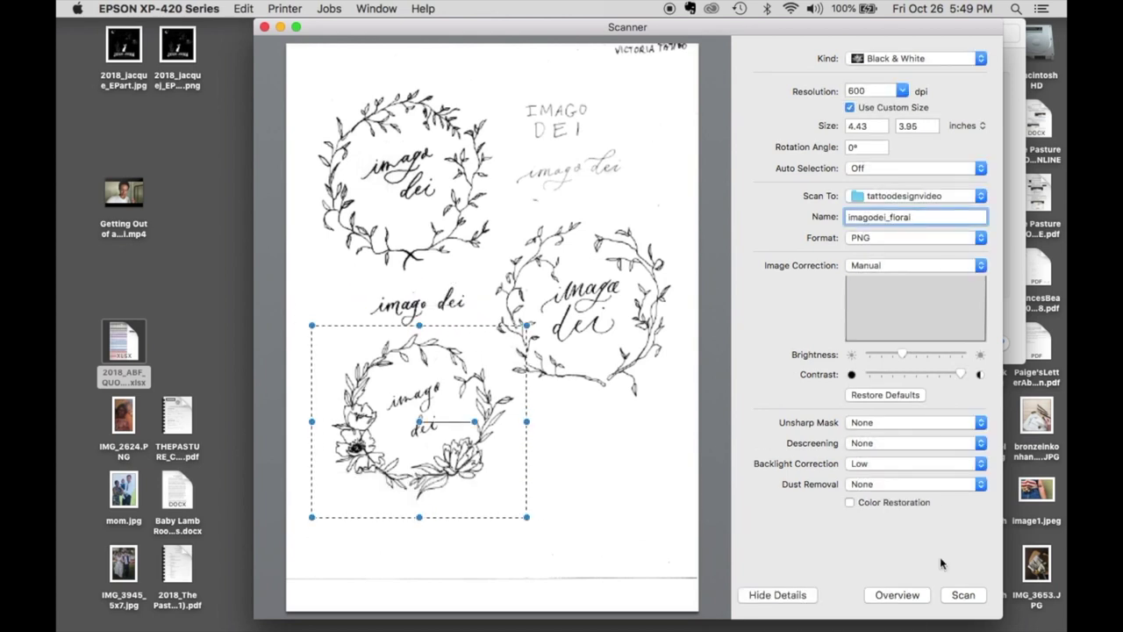
left_click(965, 595)
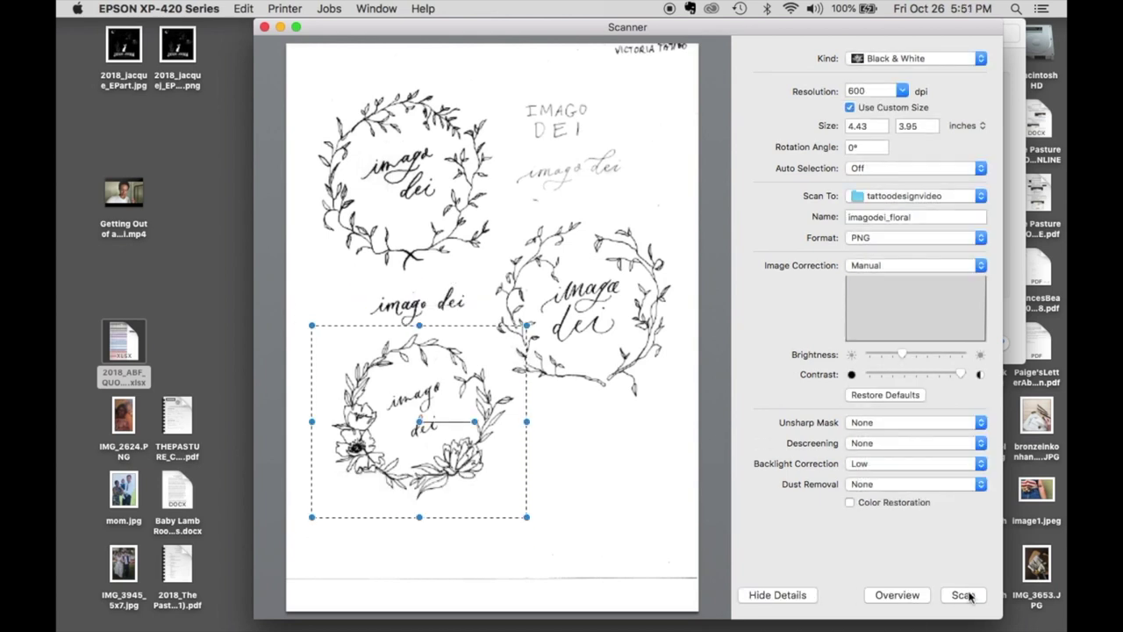
Step: Move the scan area onto the right-hand wreath and scan it as imagodei_2
left_click_drag(419, 422, 581, 309)
left_click(908, 217)
key("BackSpace")
key("BackSpace")
key("BackSpace")
key("BackSpace")
key("BackSpace")
key("BackSpace")
type("2")
left_click(962, 595)
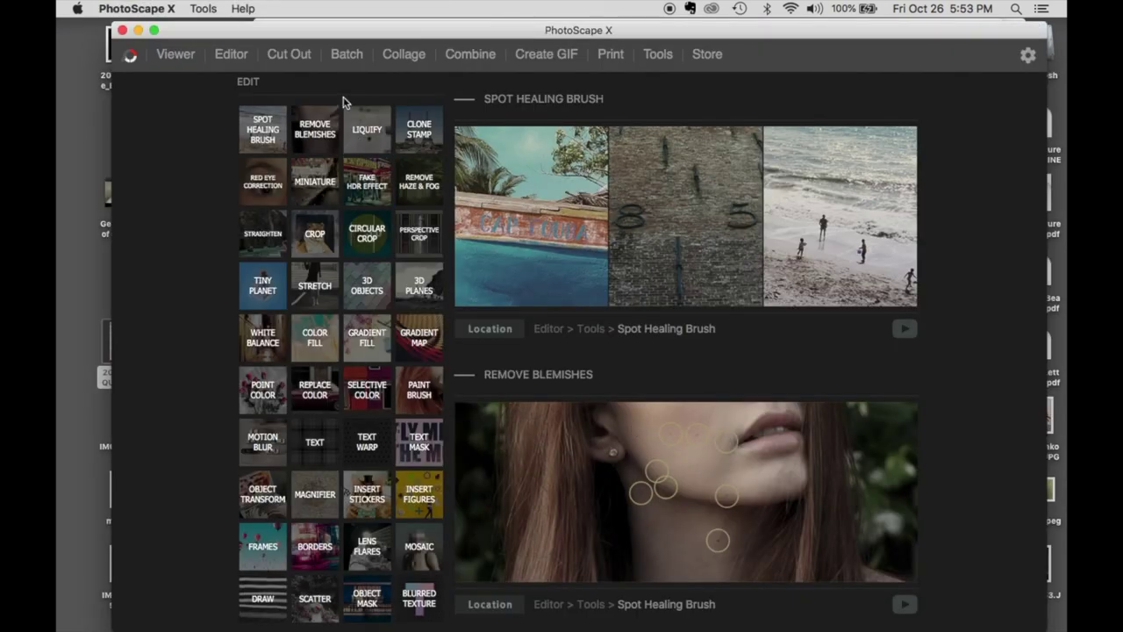
Step: Open imagodei_1.png from Desktop > tattoodesignvideo in the Editor
left_click(233, 55)
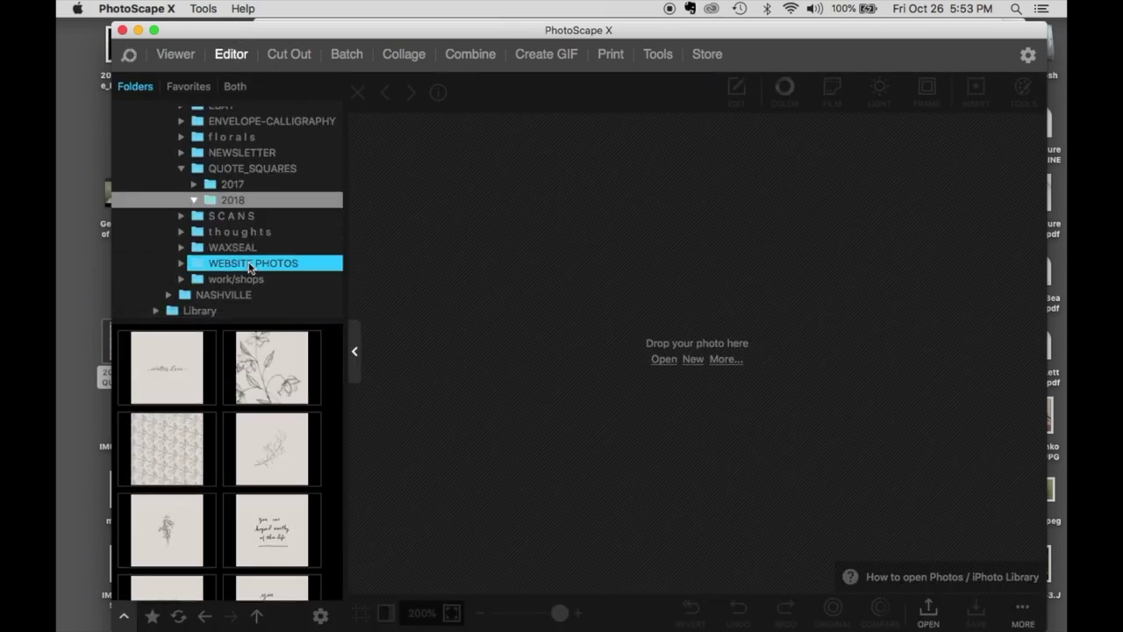
scroll(201, 300, "up", 2)
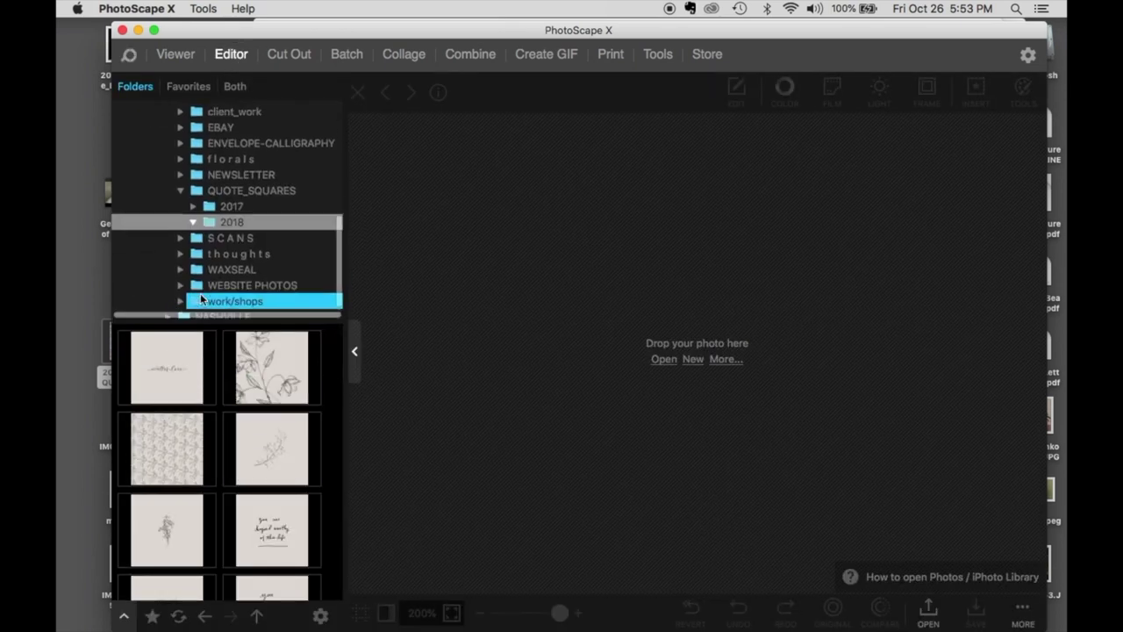
scroll(201, 300, "up", 10)
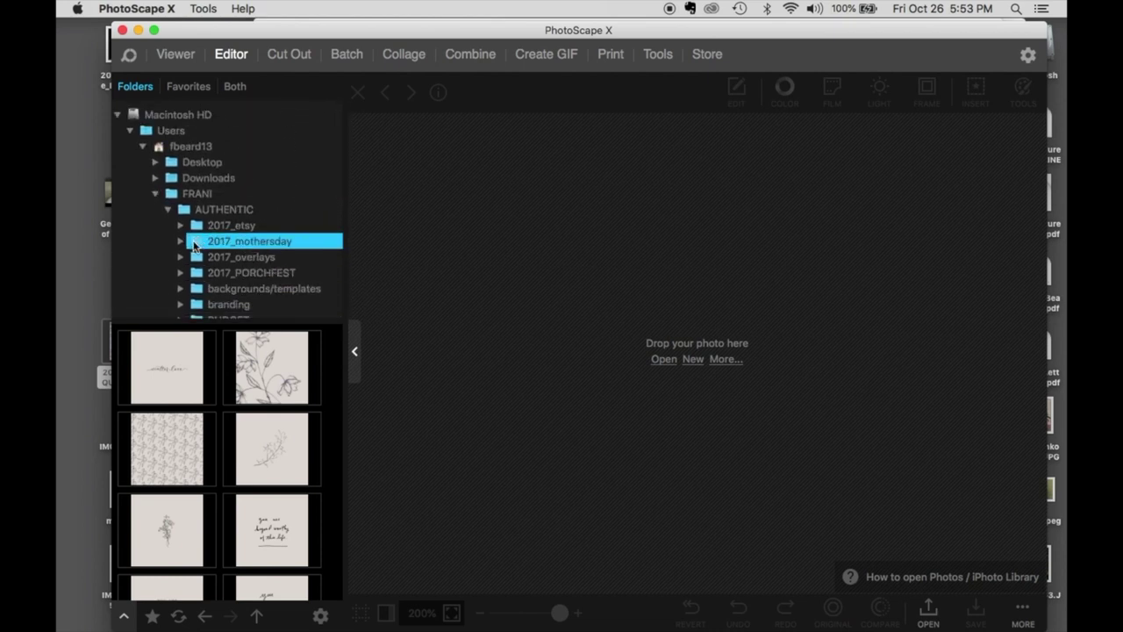
left_click(160, 162)
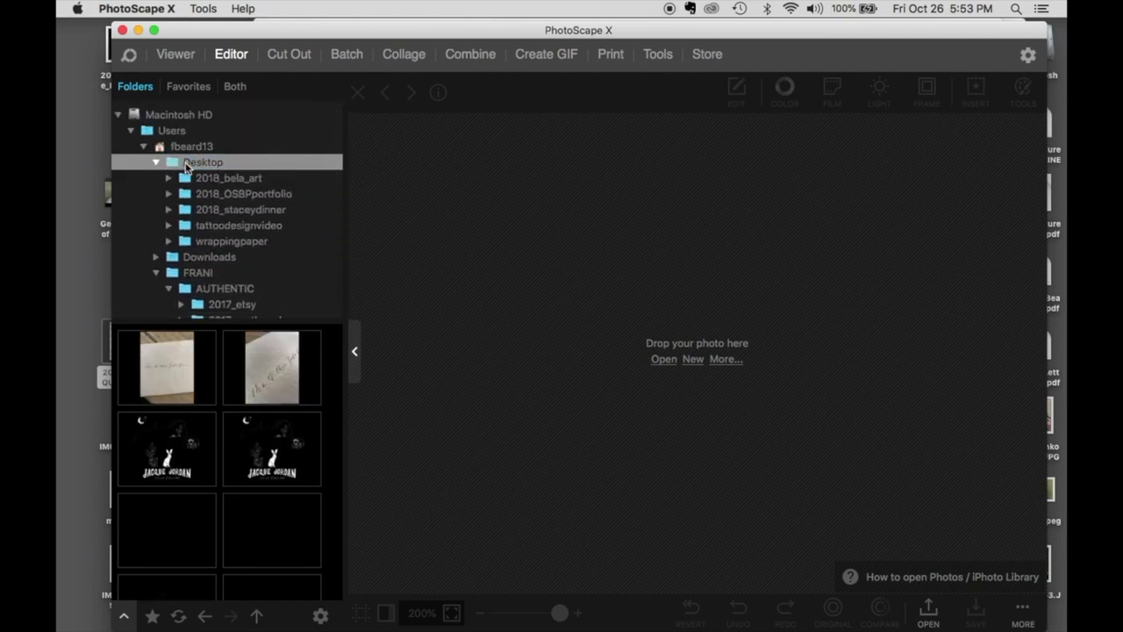
left_click(197, 227)
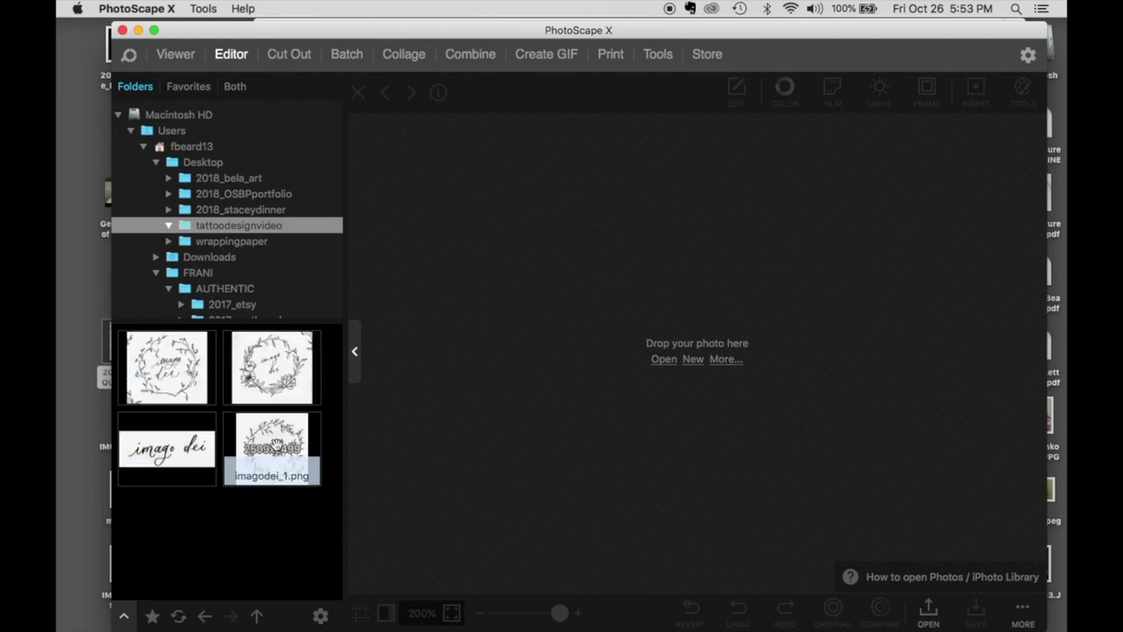
left_click_drag(276, 445, 574, 375)
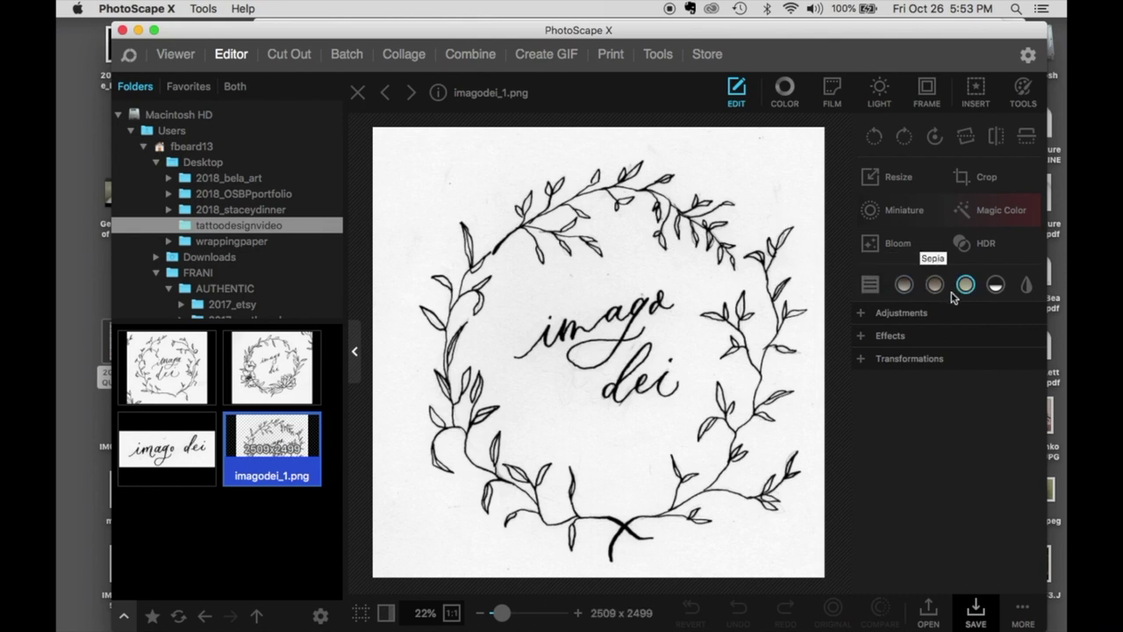
Step: Apply the Black & White filter to the wreath image
left_click(995, 285)
left_click(995, 286)
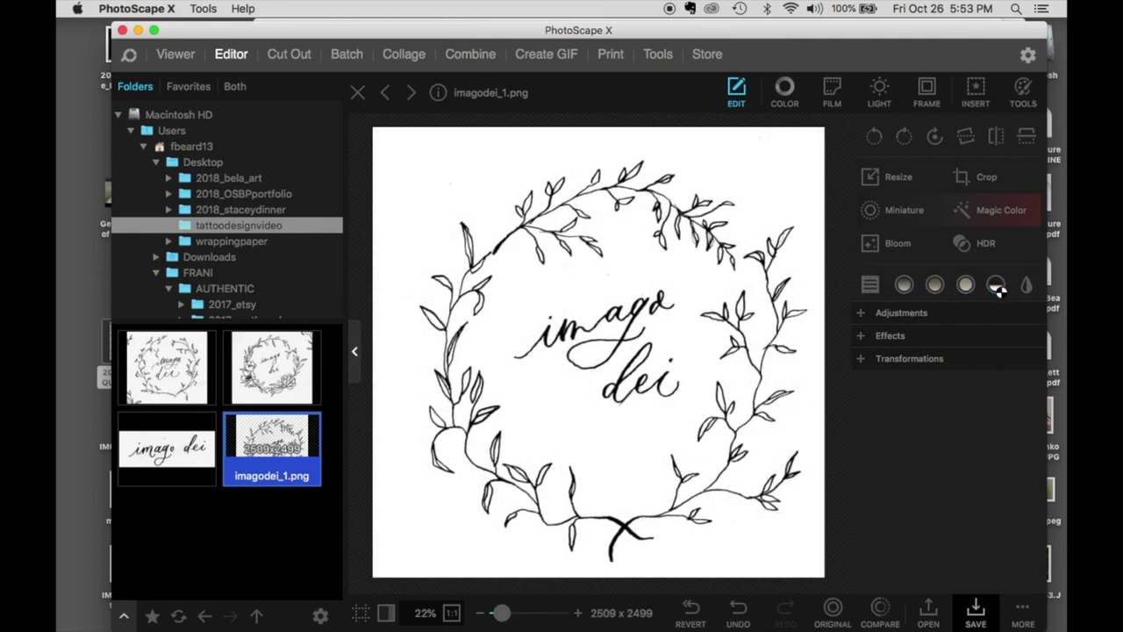
left_click(997, 287)
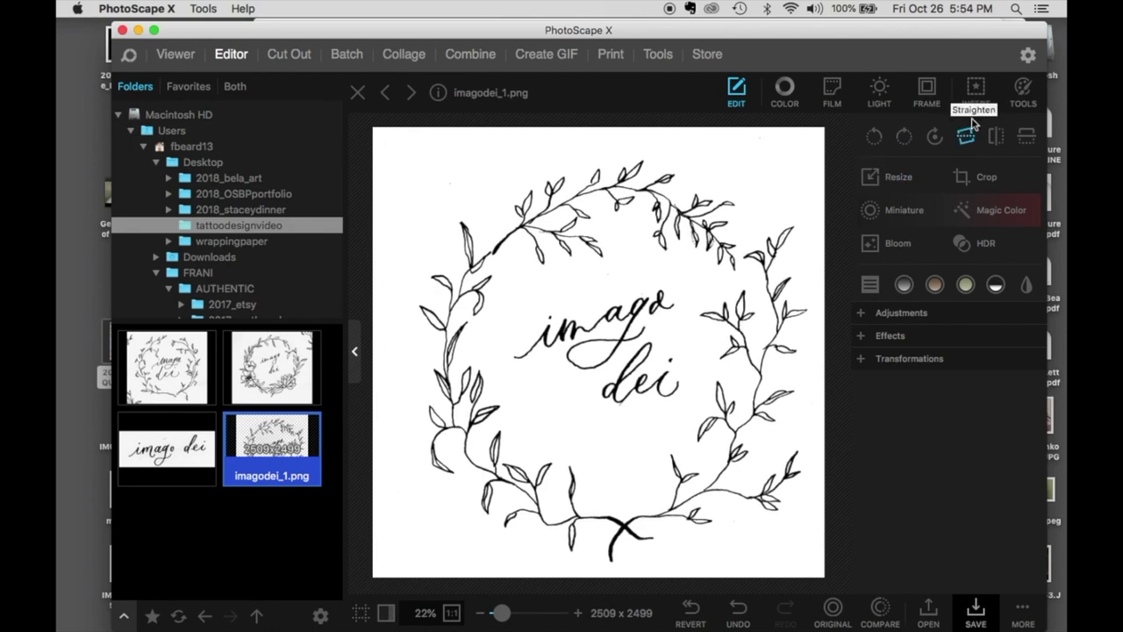
Step: Zoom in and paint white over the stray mark below the 'd' of 'dei'
left_click(1023, 92)
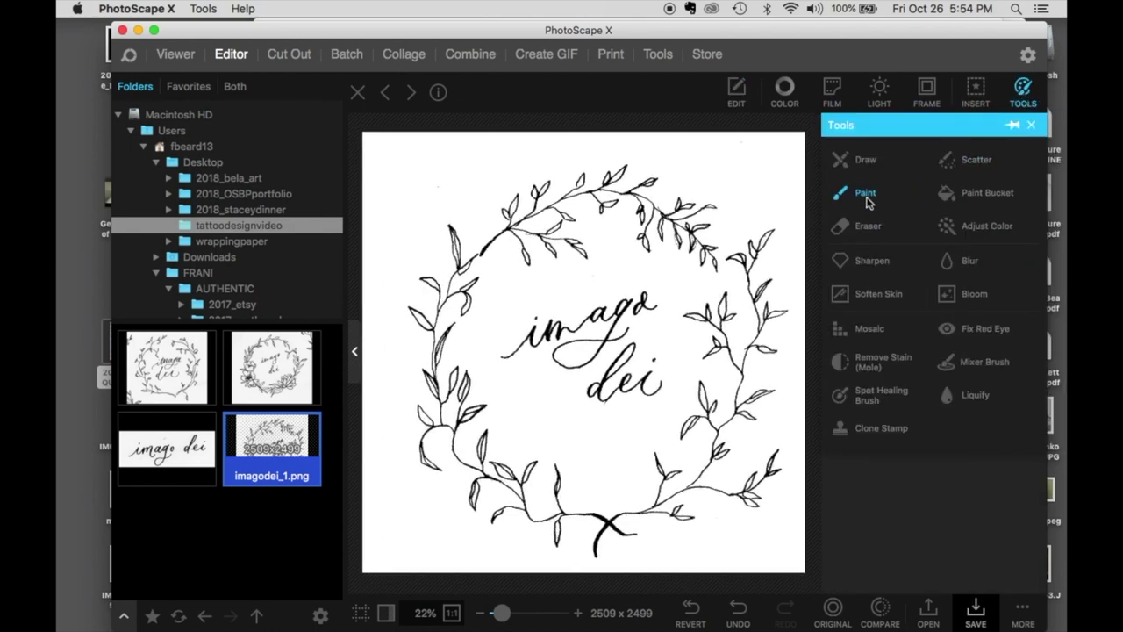
left_click(864, 193)
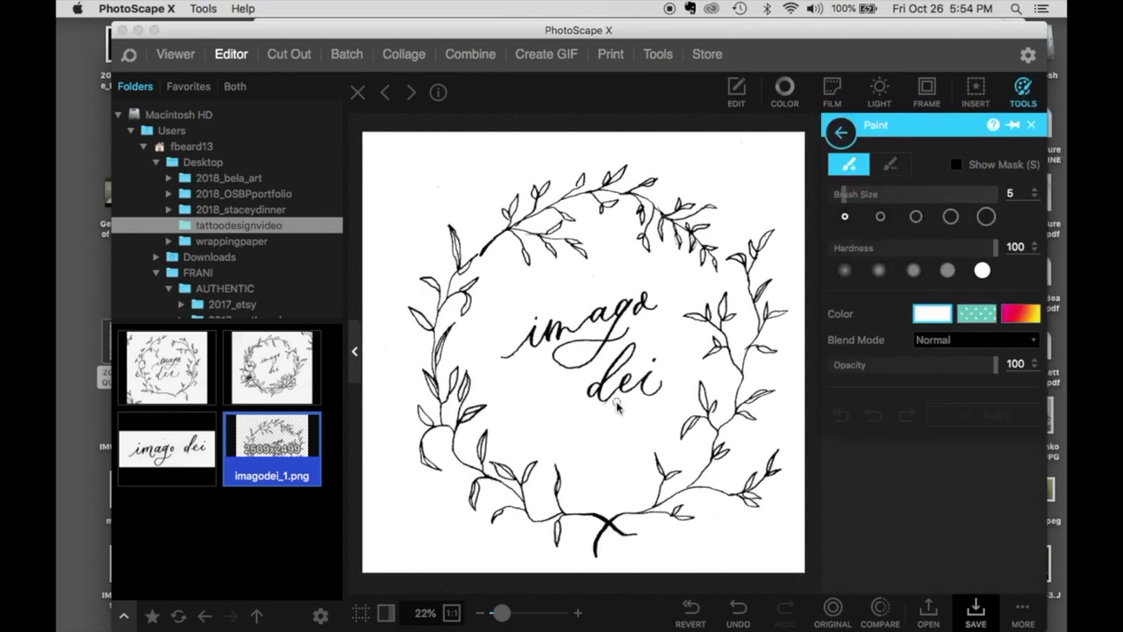
scroll(612, 409, "up", 5)
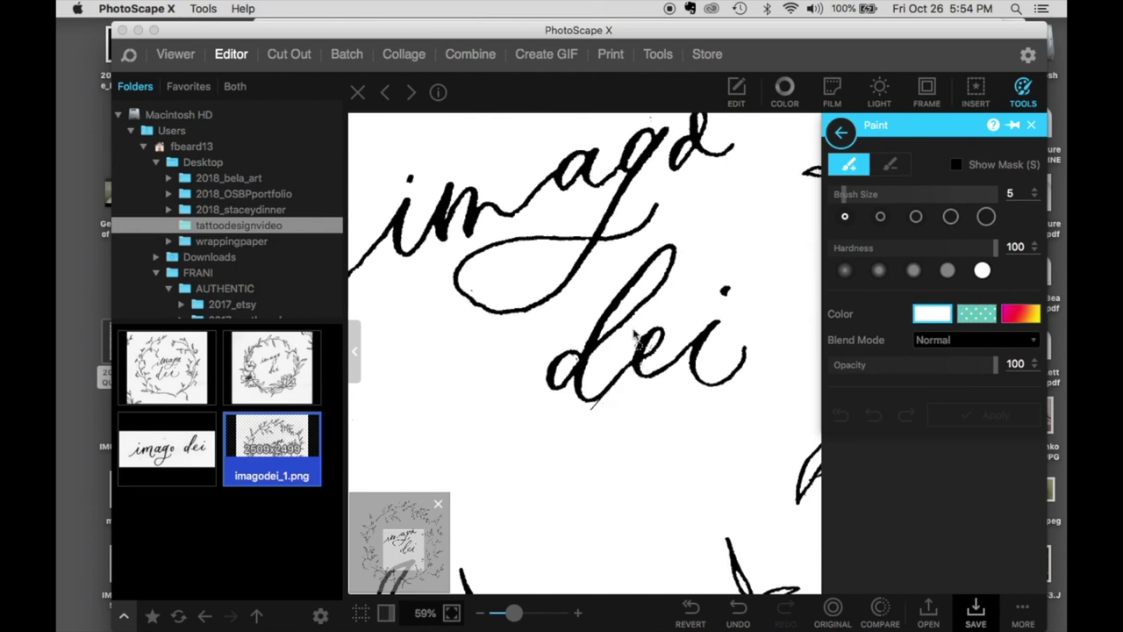
left_click(592, 410)
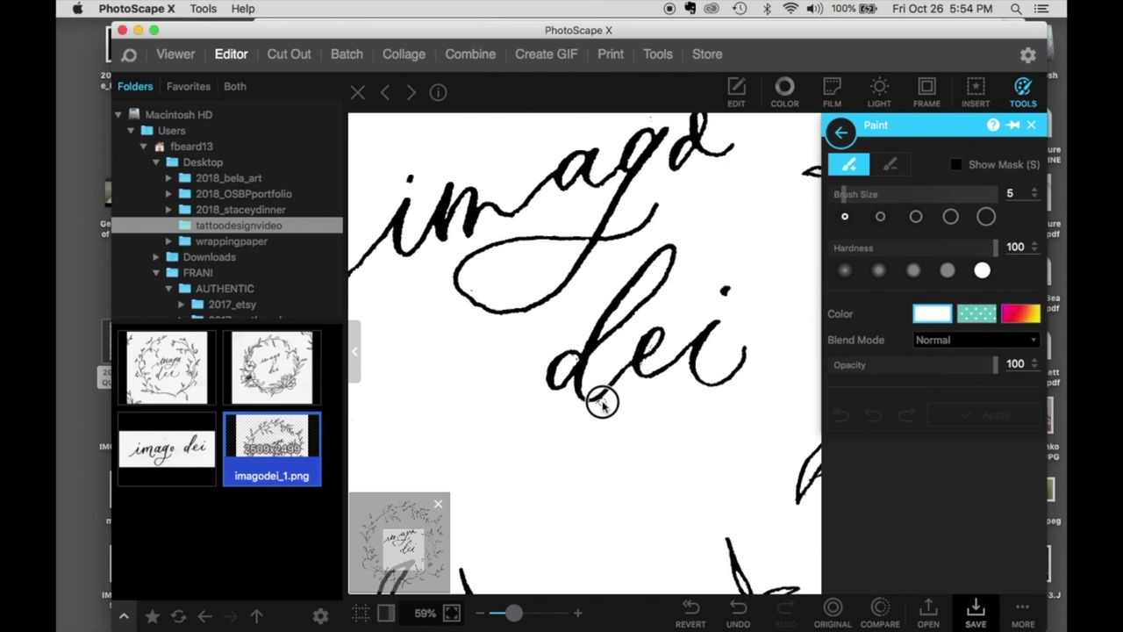
left_click(596, 404)
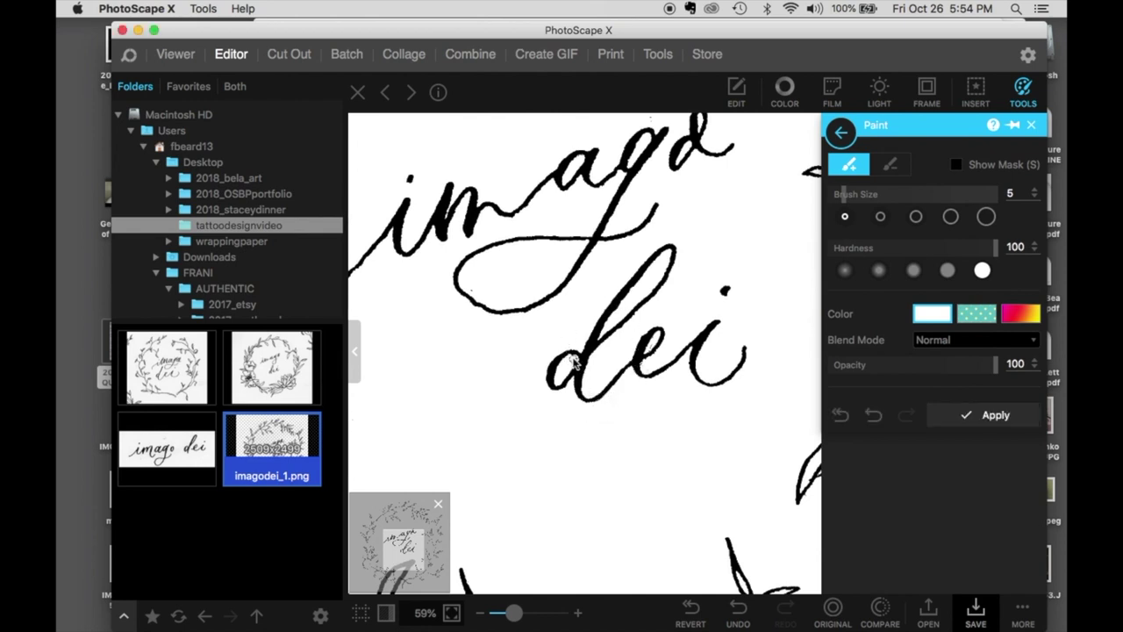
scroll(668, 227, "up", 5)
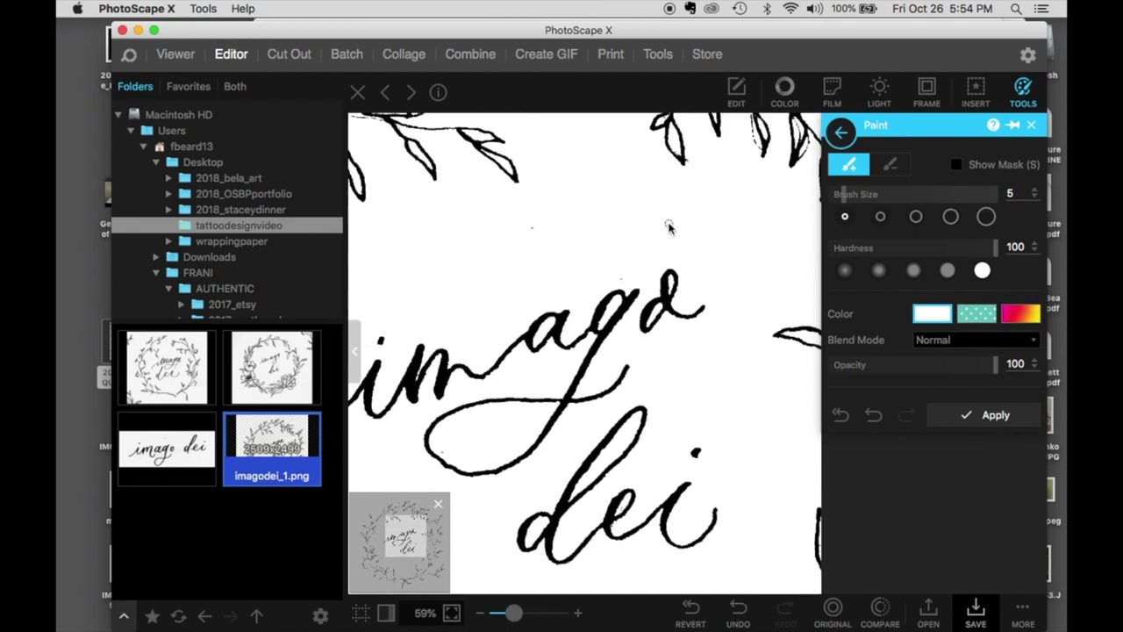
scroll(669, 227, "up", 5)
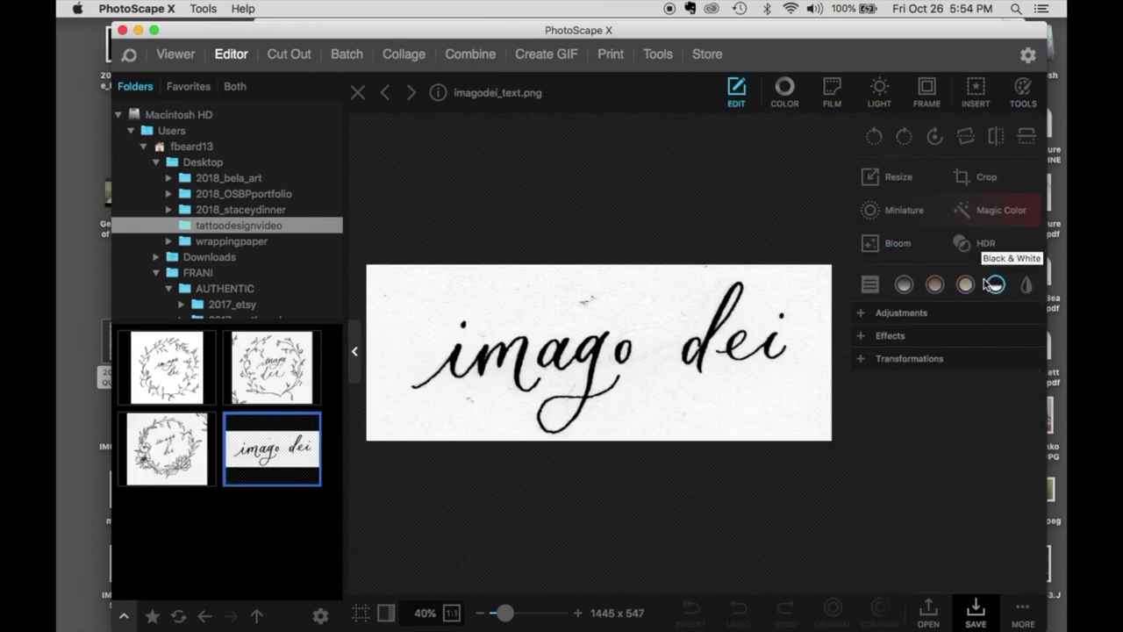
Step: Make the lettering image black and white and paint out a background speck in white
left_click(996, 285)
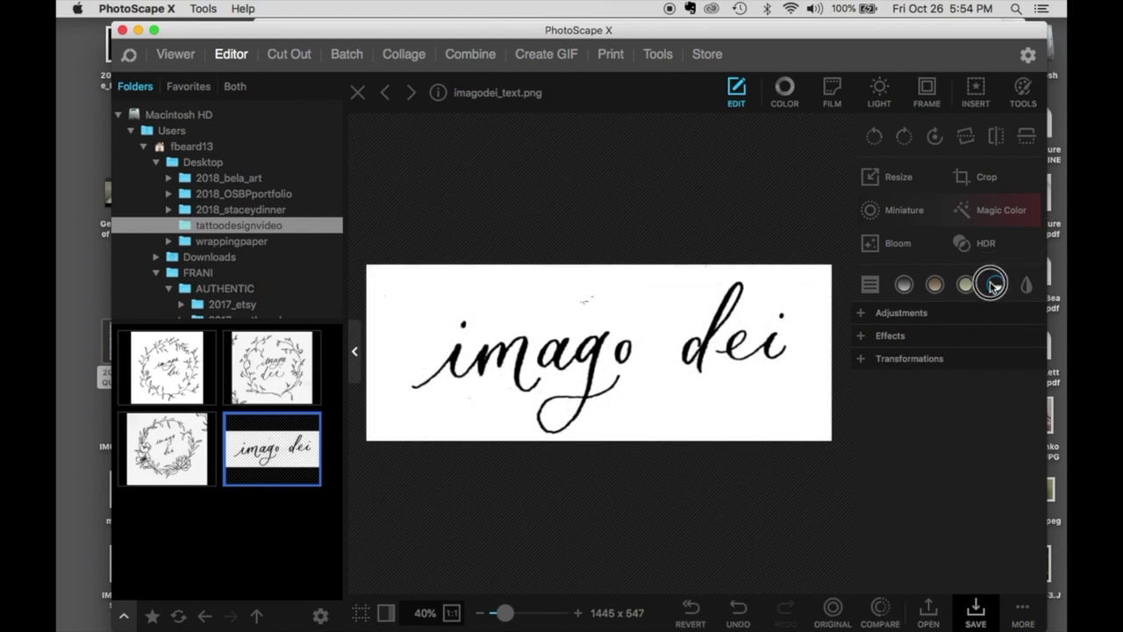
left_click(1023, 91)
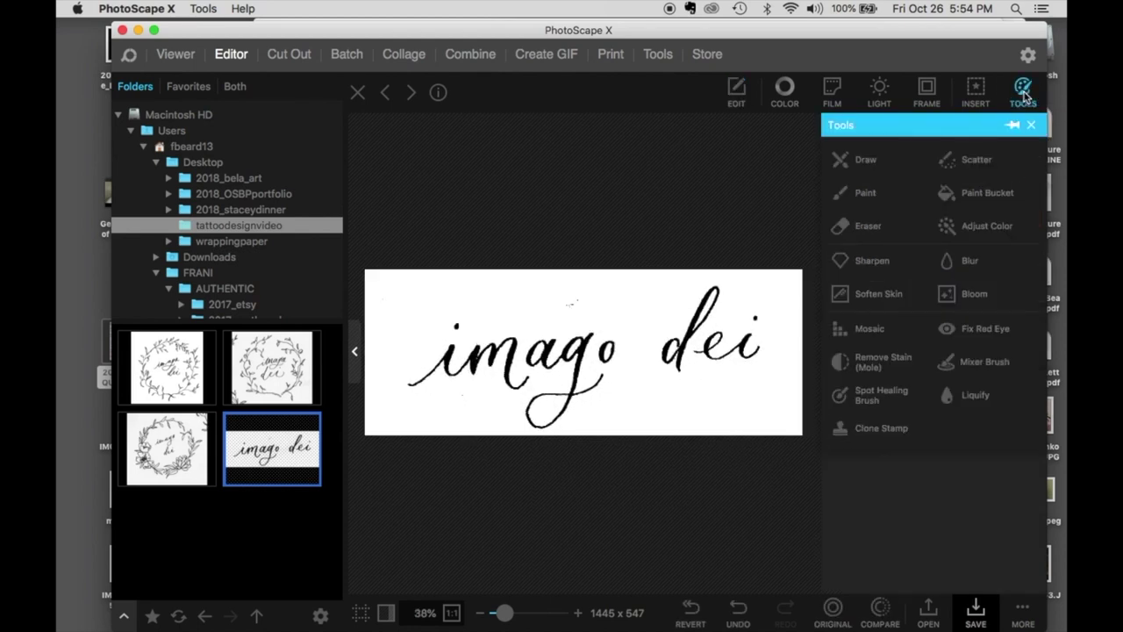
left_click(865, 192)
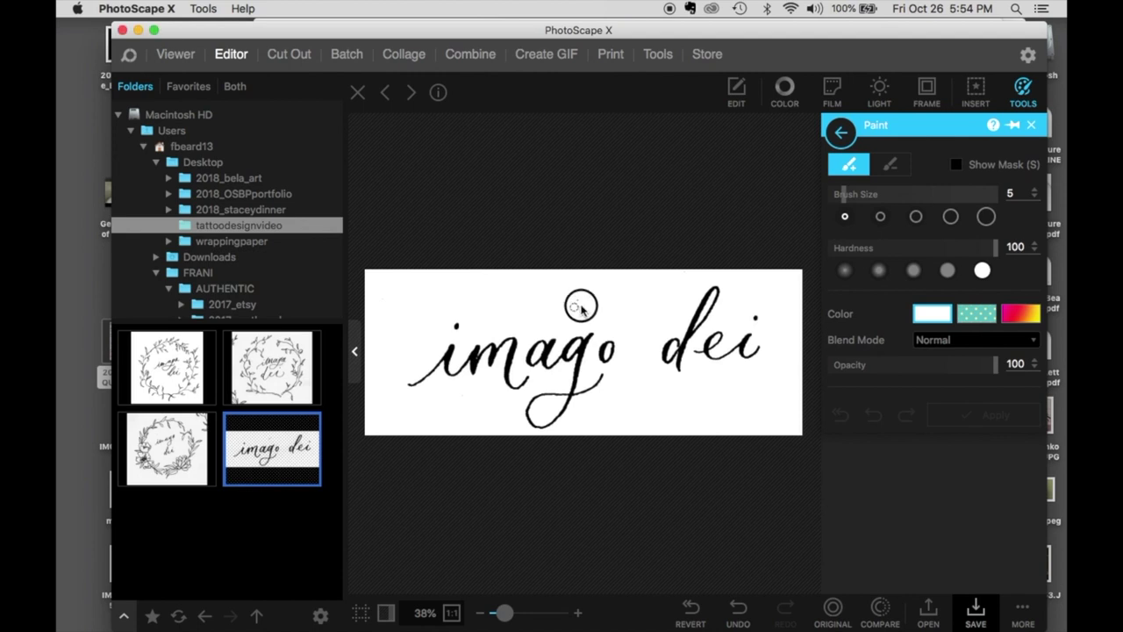
left_click_drag(501, 306, 515, 300)
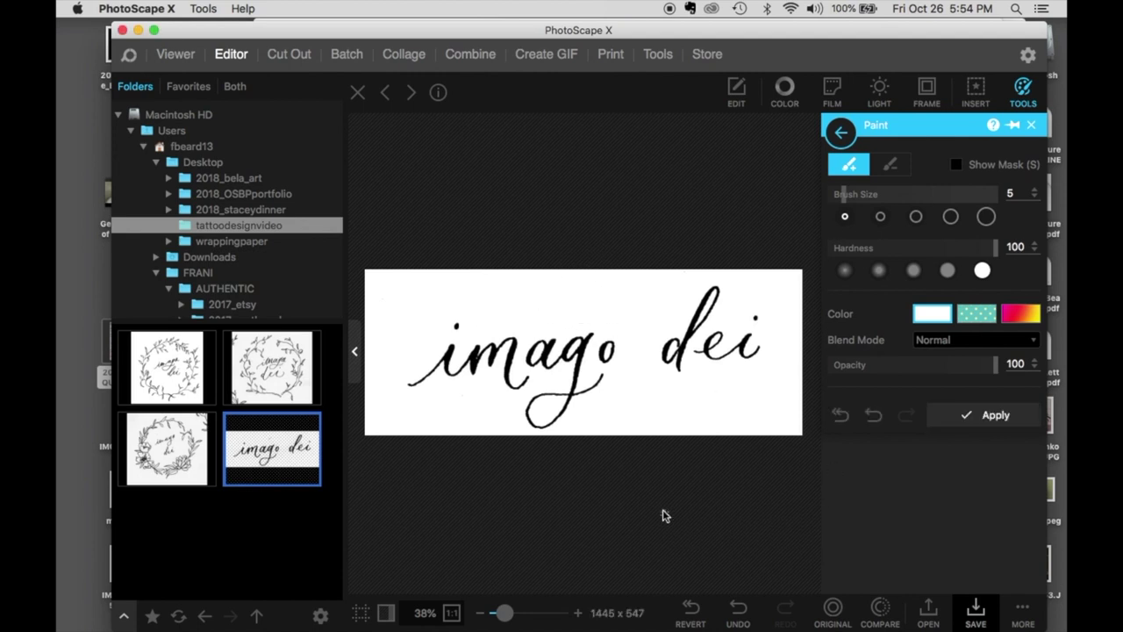
left_click(1001, 425)
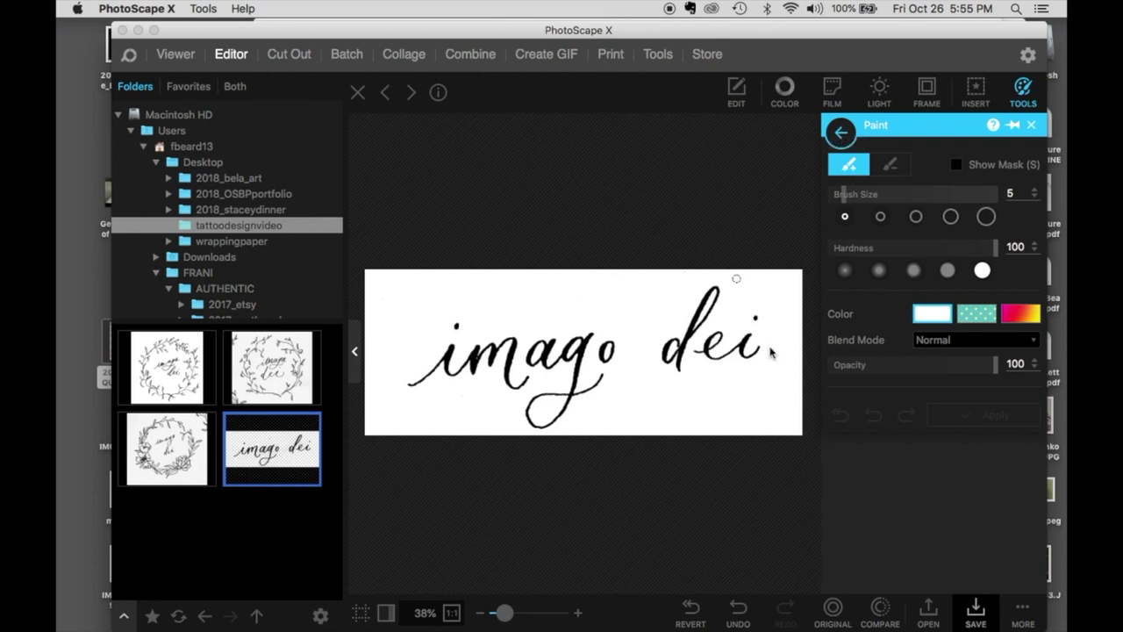
Step: Save over imagodei_text.png and open the imagodei_2.png wreath image
left_click(975, 610)
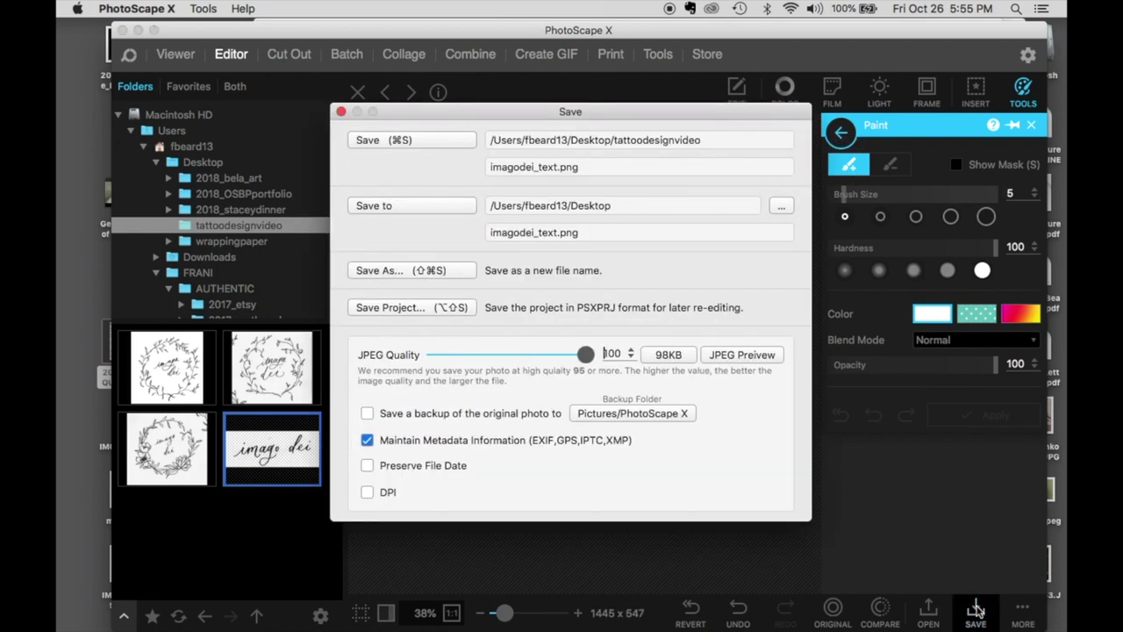
left_click(441, 139)
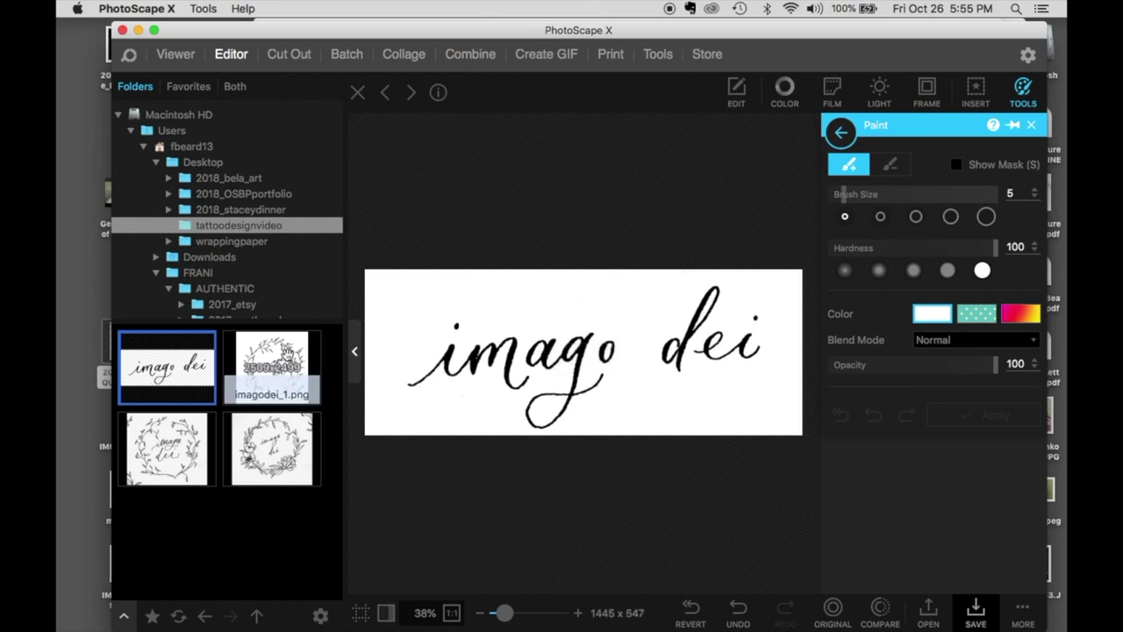
left_click(180, 433)
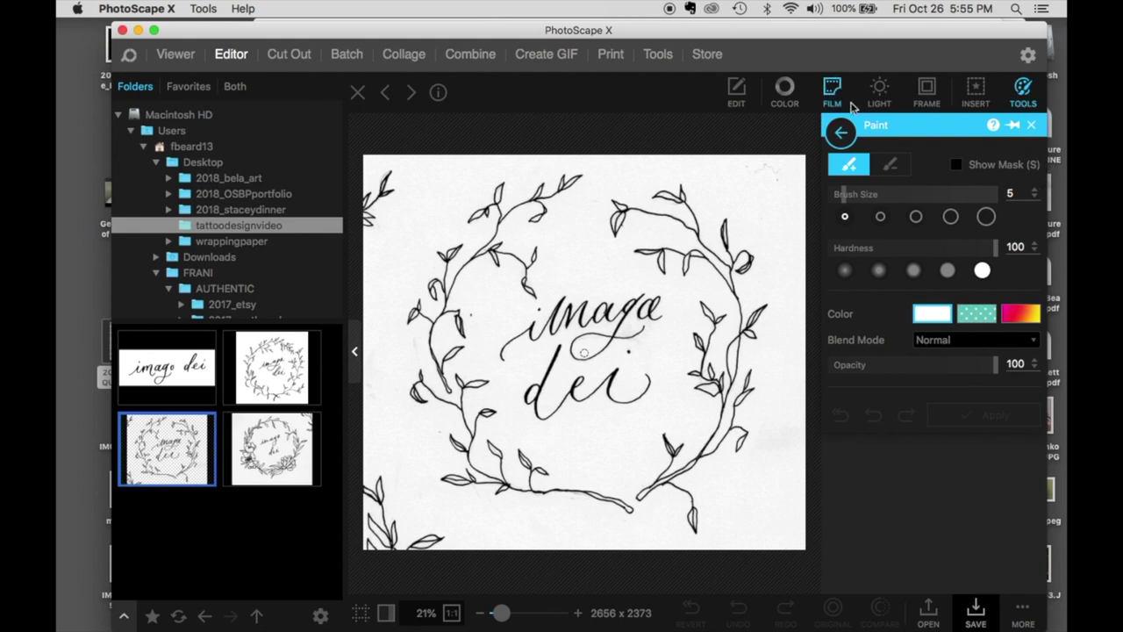
Step: Convert the wreath to black and white and set the Paint brush size to 18
left_click(737, 91)
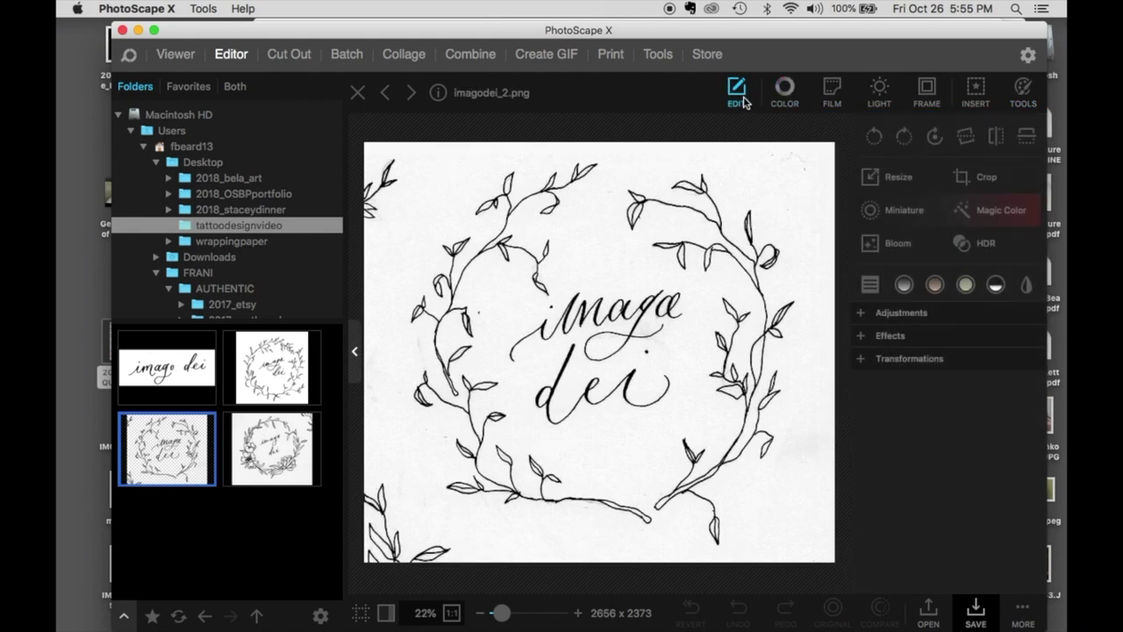
left_click(998, 286)
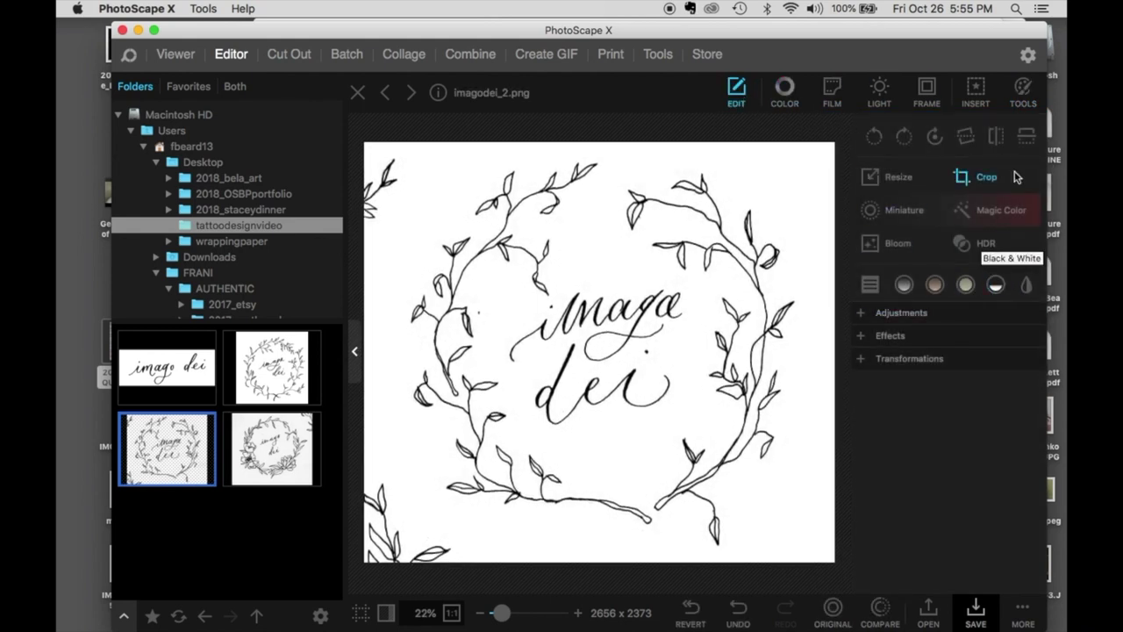
left_click(1028, 92)
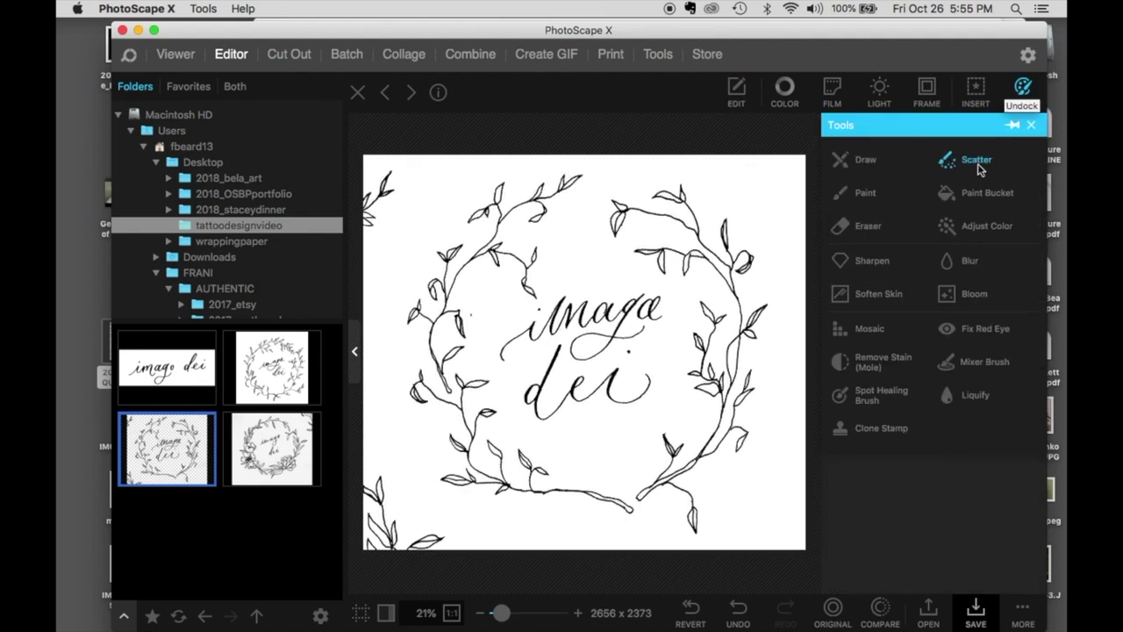
left_click(867, 192)
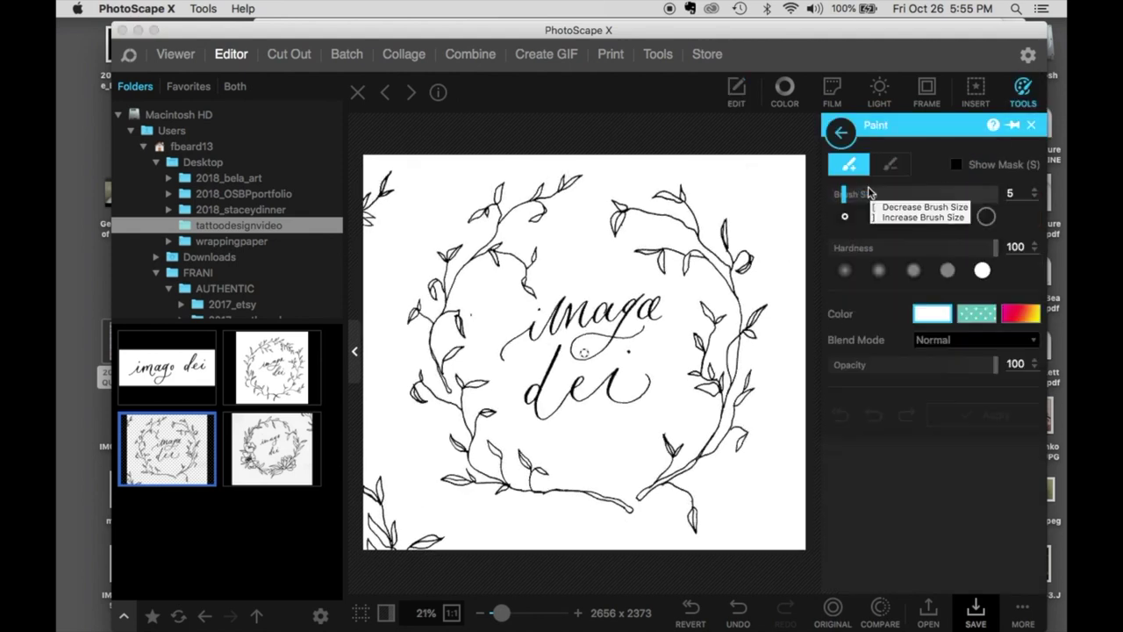
left_click(855, 197)
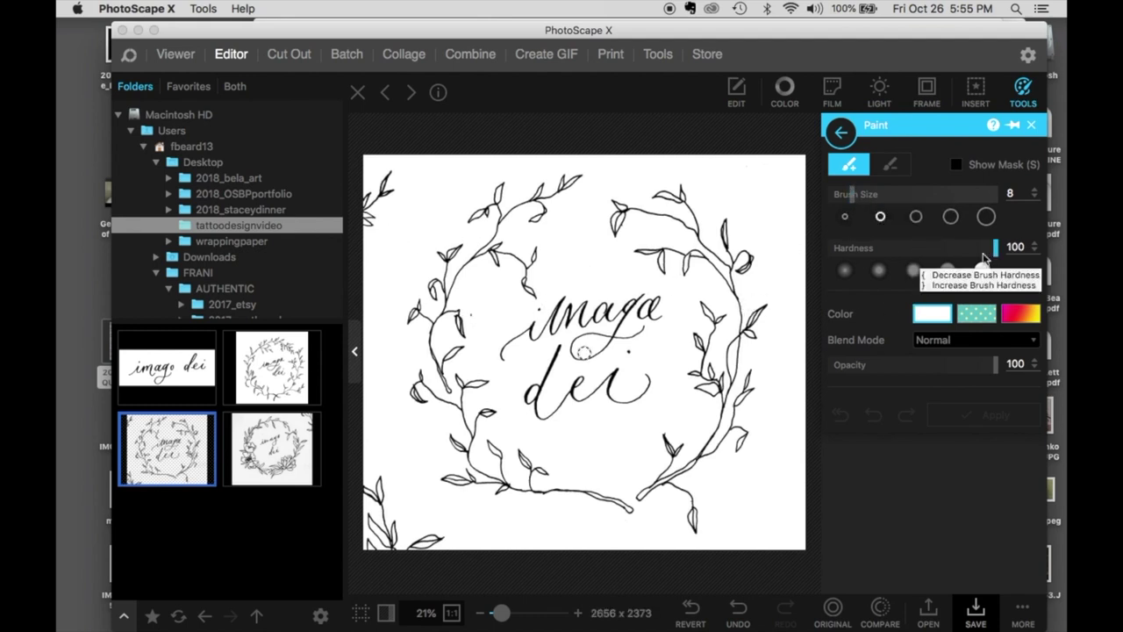
left_click(880, 193)
left_click(583, 323)
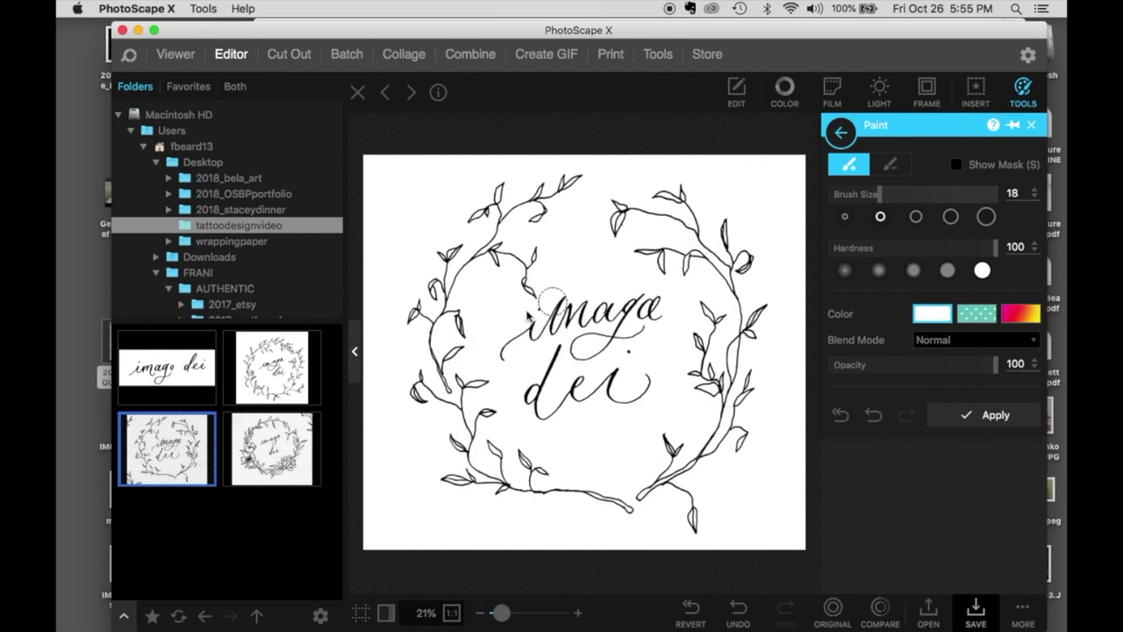
Step: Paint out the lettering inside the wreath in white and save over imagodei_2.png
mouse_move(603, 353)
left_mouse_down()
mouse_move(541, 371)
mouse_move(594, 333)
mouse_move(569, 352)
mouse_move(539, 334)
mouse_move(509, 361)
mouse_move(571, 303)
mouse_move(574, 317)
mouse_move(612, 292)
mouse_move(610, 325)
mouse_move(639, 299)
mouse_move(650, 329)
mouse_move(655, 304)
mouse_move(638, 335)
mouse_move(616, 340)
mouse_move(614, 407)
mouse_move(647, 371)
mouse_move(545, 414)
mouse_move(534, 393)
mouse_move(586, 378)
mouse_move(600, 351)
mouse_move(567, 327)
mouse_move(572, 369)
mouse_move(610, 318)
mouse_move(560, 360)
left_mouse_up()
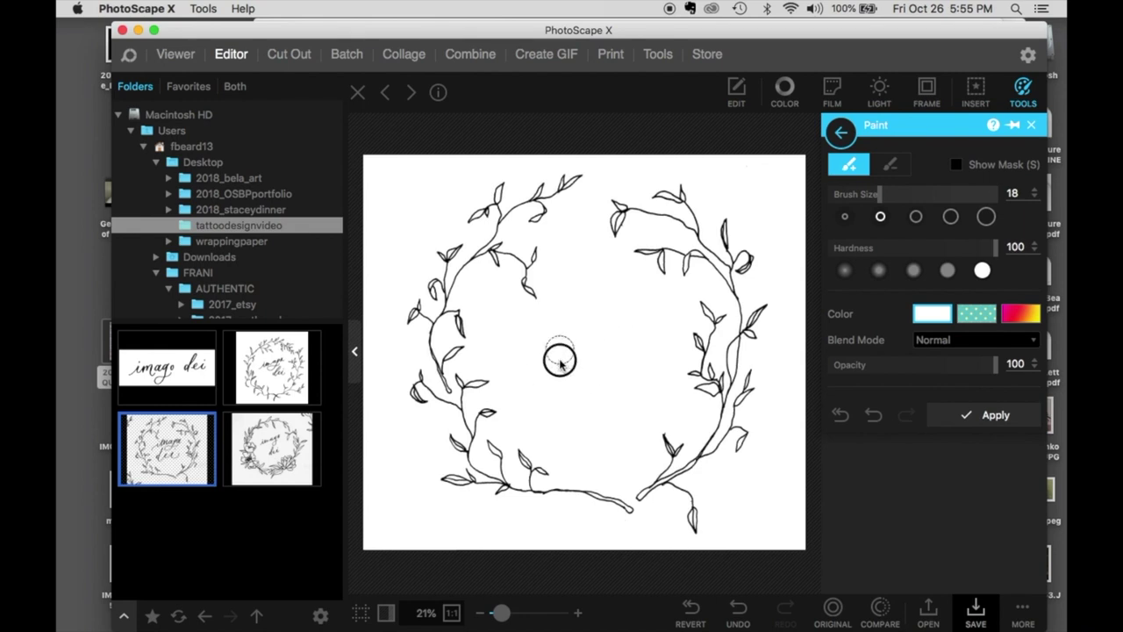
left_click(971, 420)
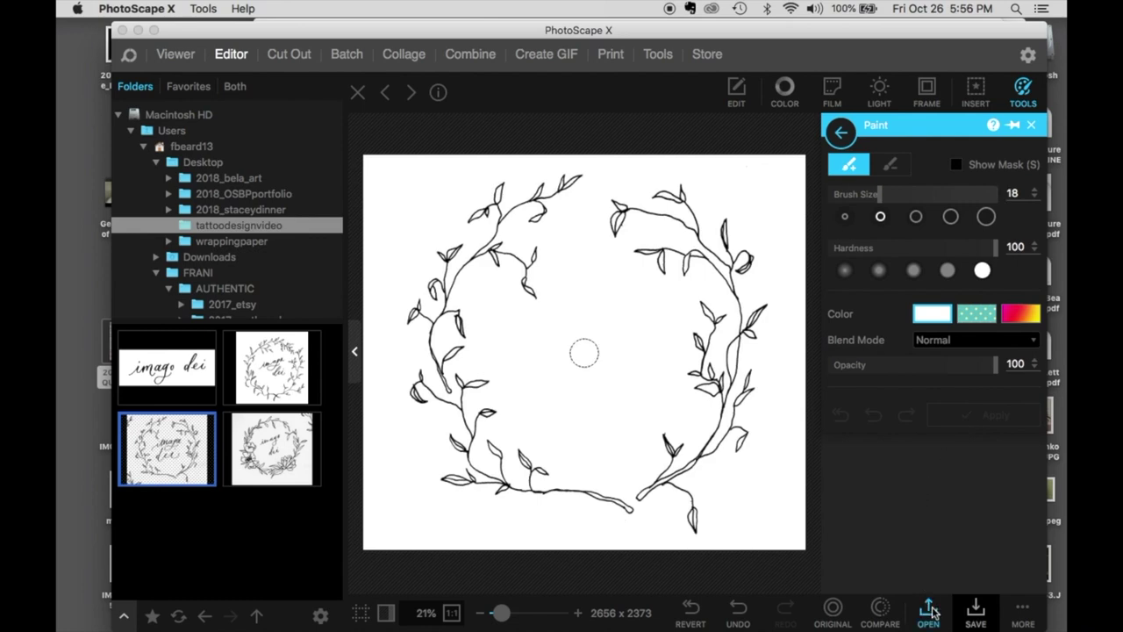
left_click(974, 618)
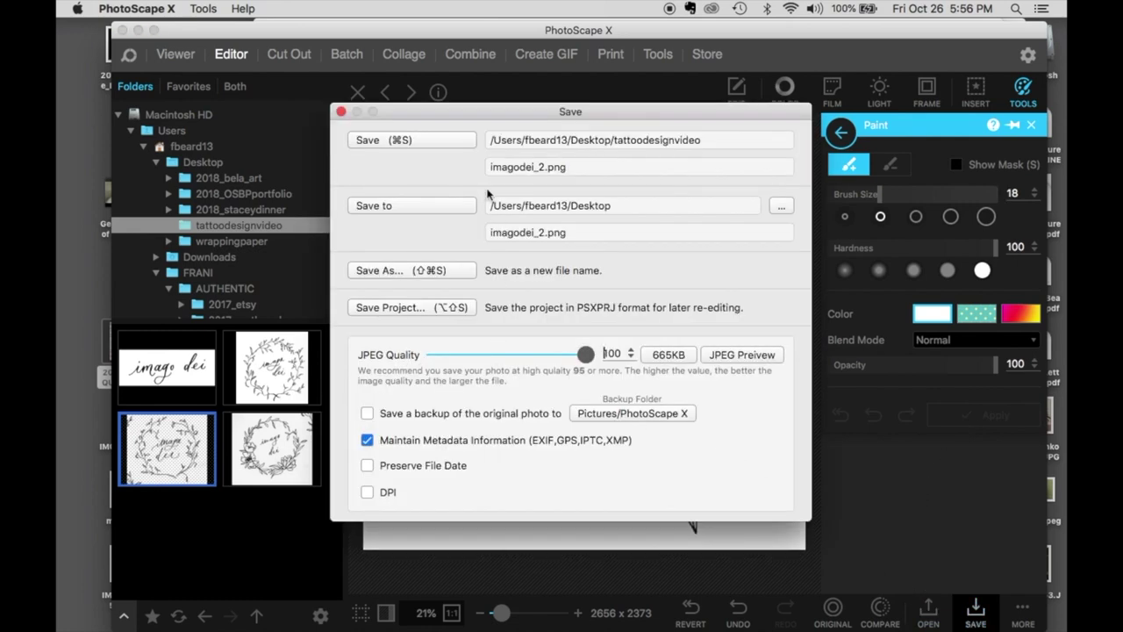
left_click(439, 141)
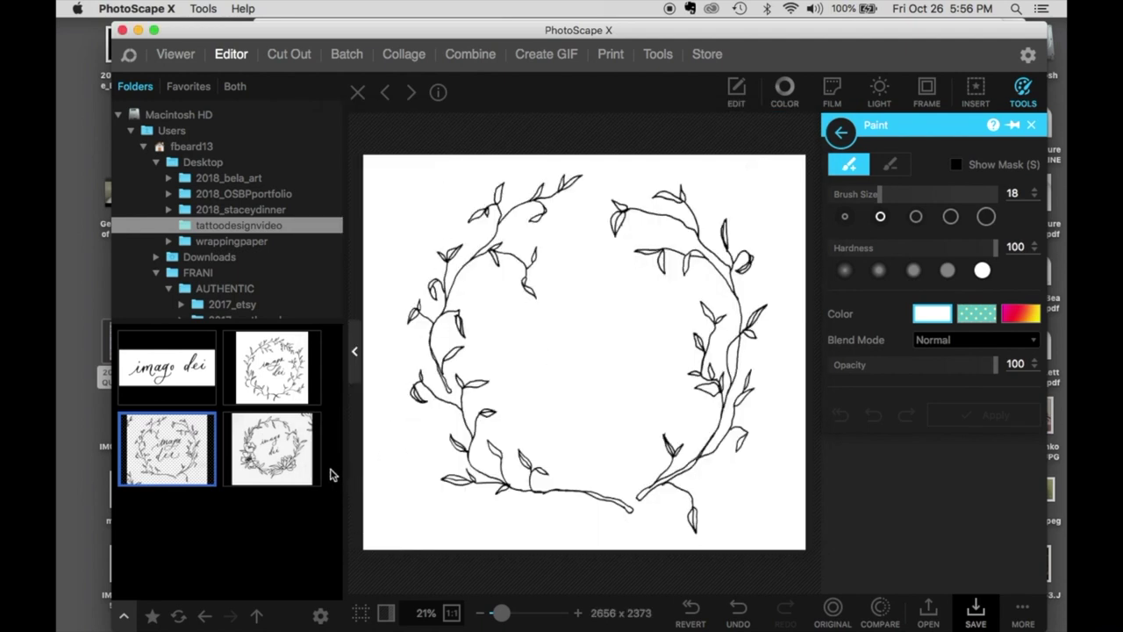
Step: Open the floral wreath image and convert it to clean black and white
left_click(274, 458)
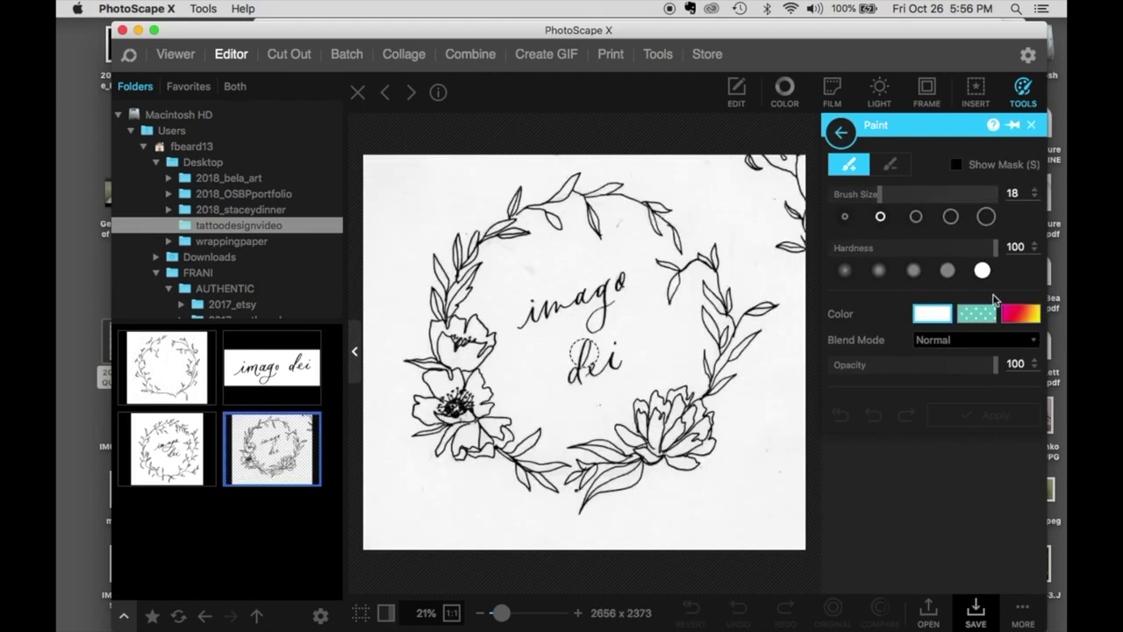
left_click(734, 98)
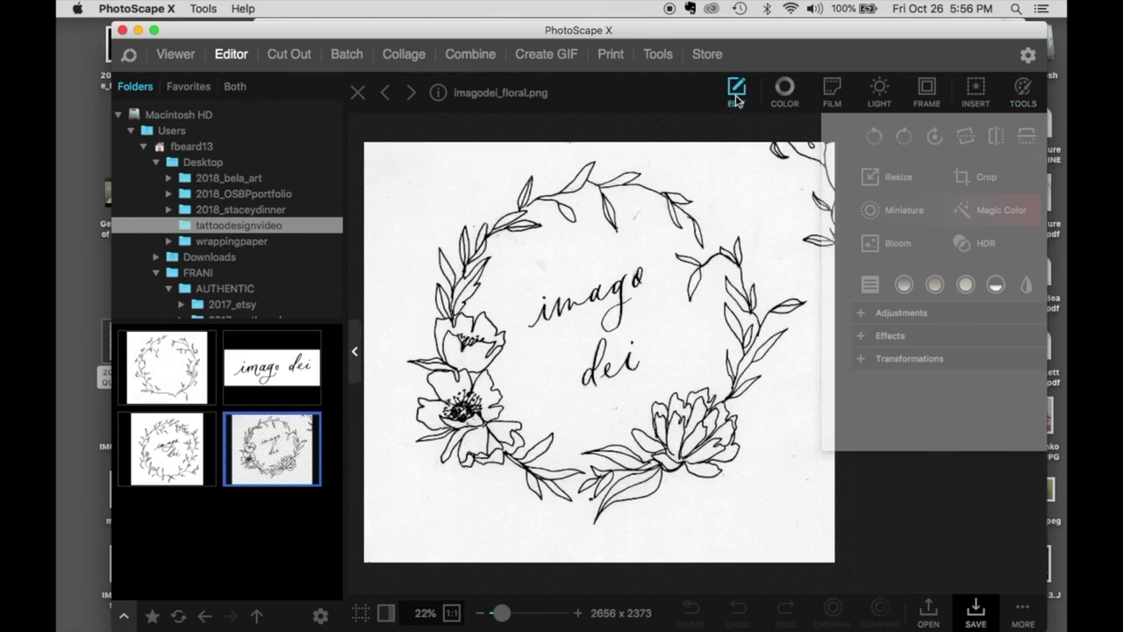
left_click(995, 282)
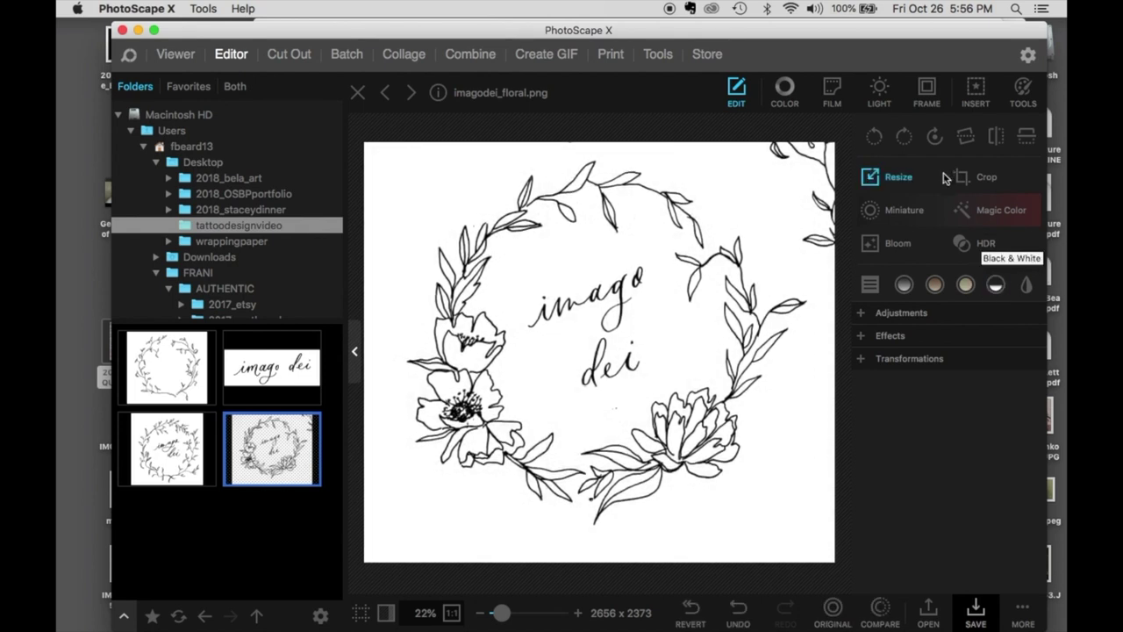
Step: With a white paint brush shrunk to size 4, paint out the stray leaves and black specks
left_click(1022, 88)
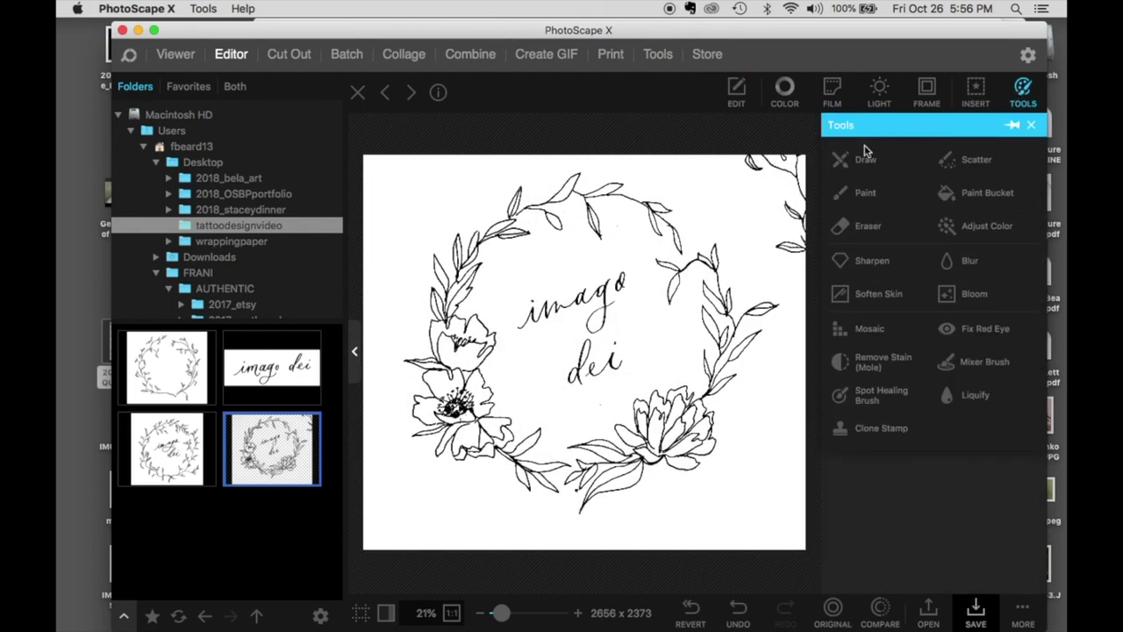
left_click(840, 192)
mouse_move(763, 176)
left_mouse_down()
mouse_move(804, 158)
mouse_move(807, 249)
mouse_move(789, 253)
mouse_move(788, 181)
mouse_move(770, 162)
mouse_move(776, 226)
mouse_move(766, 226)
mouse_move(771, 165)
left_mouse_up()
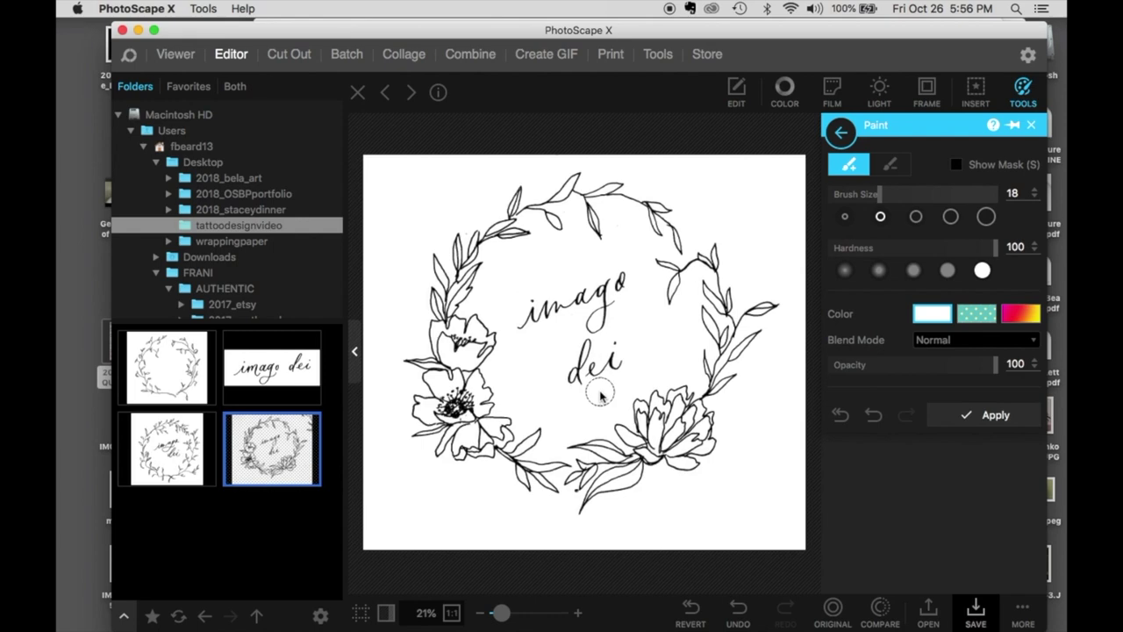
scroll(531, 496, "up", 6)
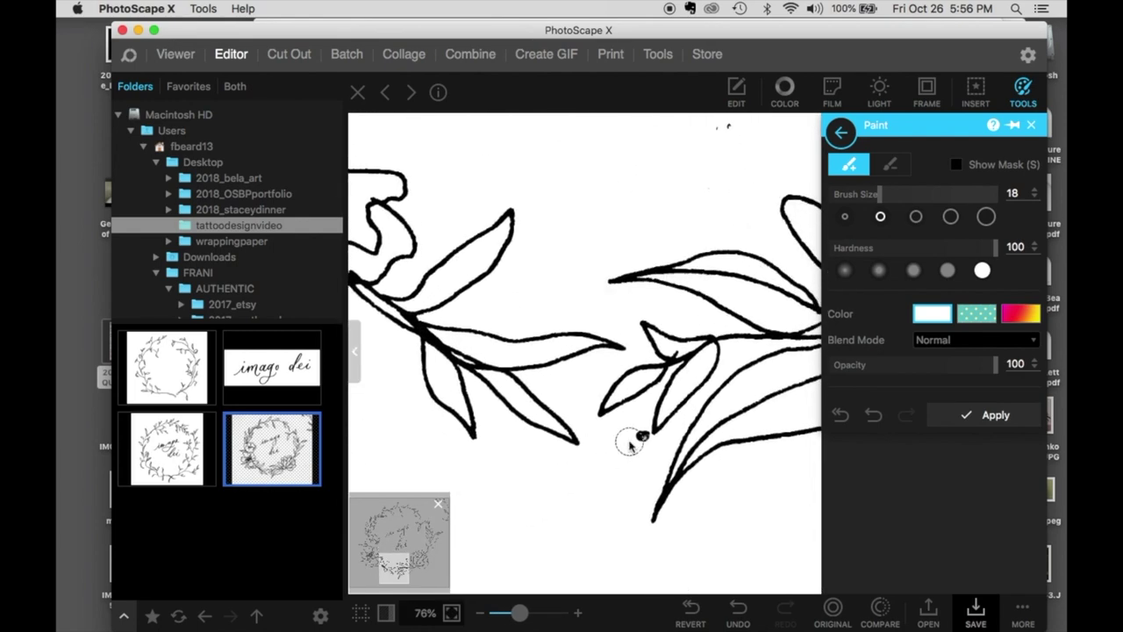
scroll(636, 439, "down", 4)
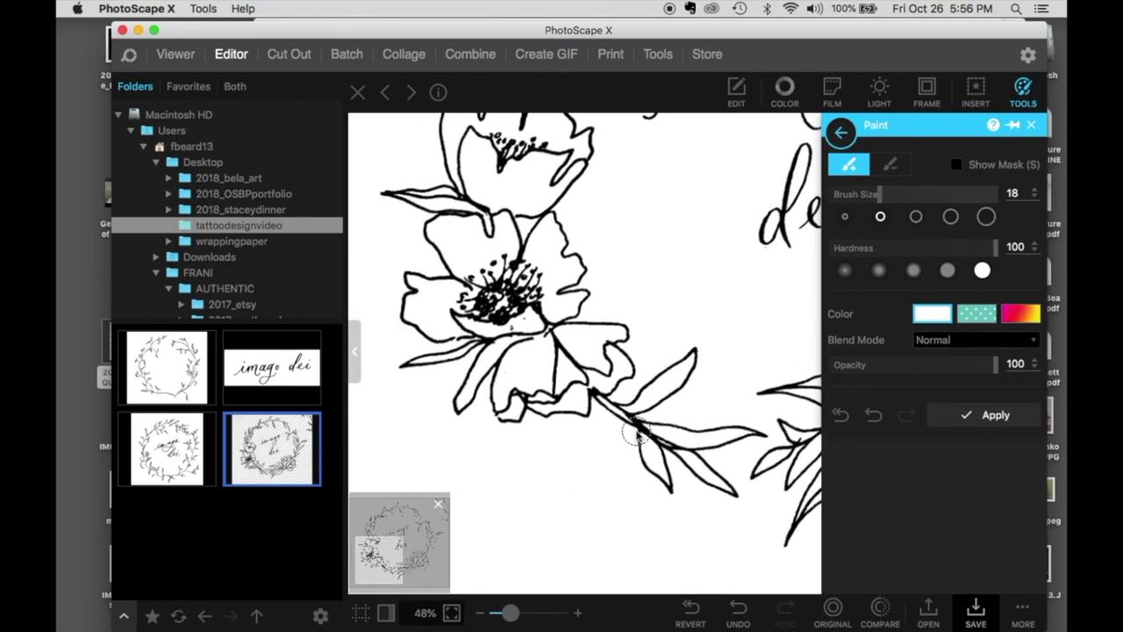
scroll(693, 404, "left", 2)
key("bracketleft")
key("bracketleft")
key("bracketleft")
key("bracketleft")
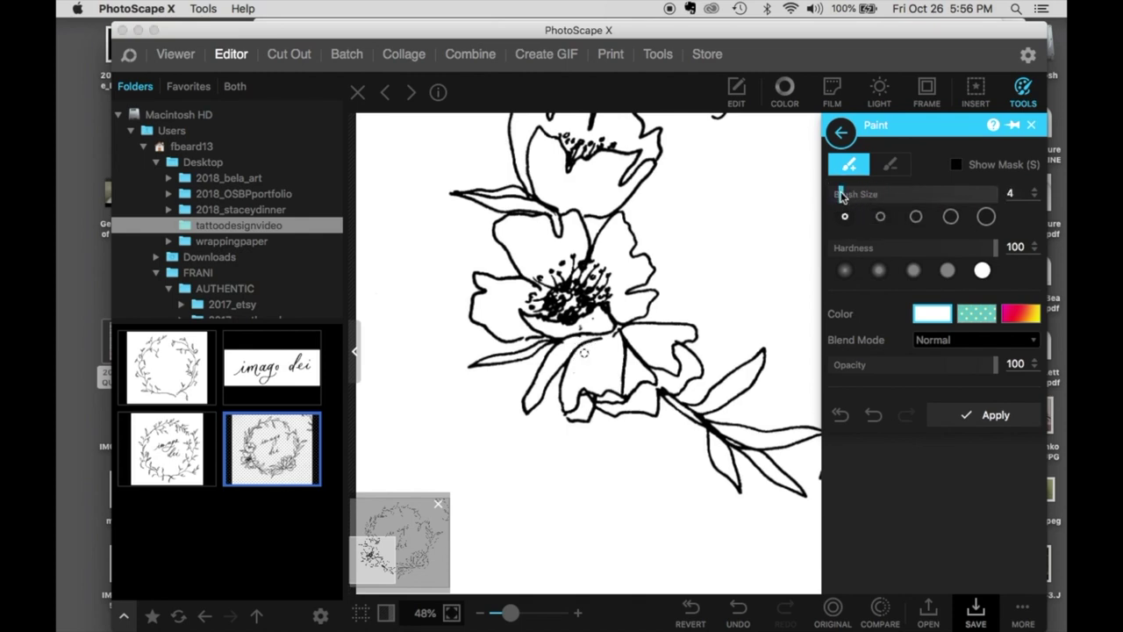
scroll(594, 329, "up", 5)
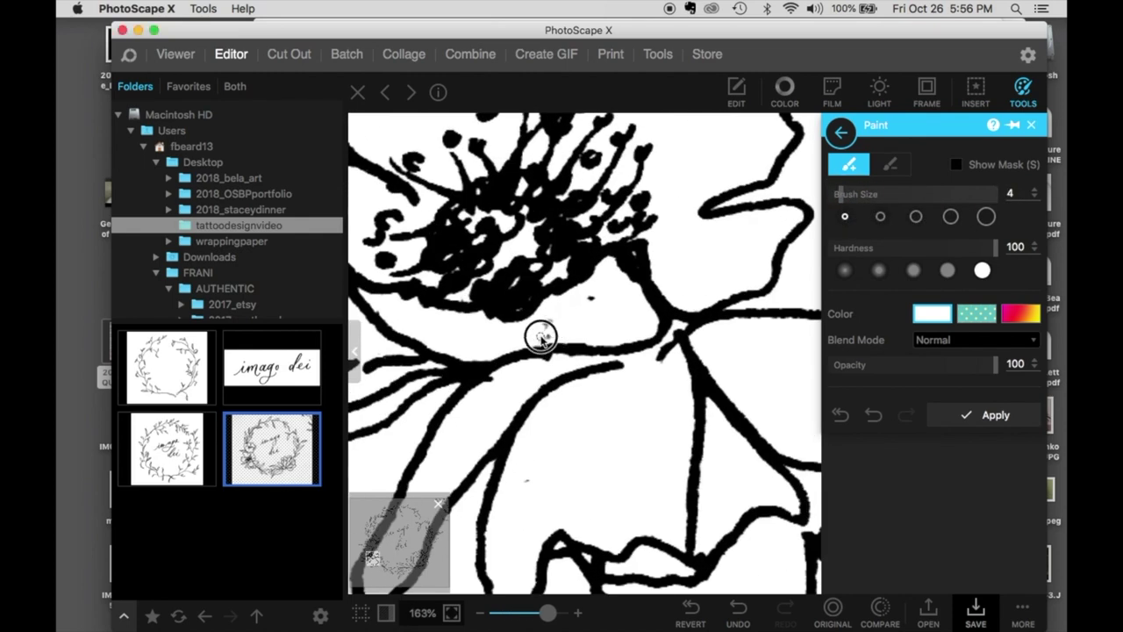
left_click(589, 297)
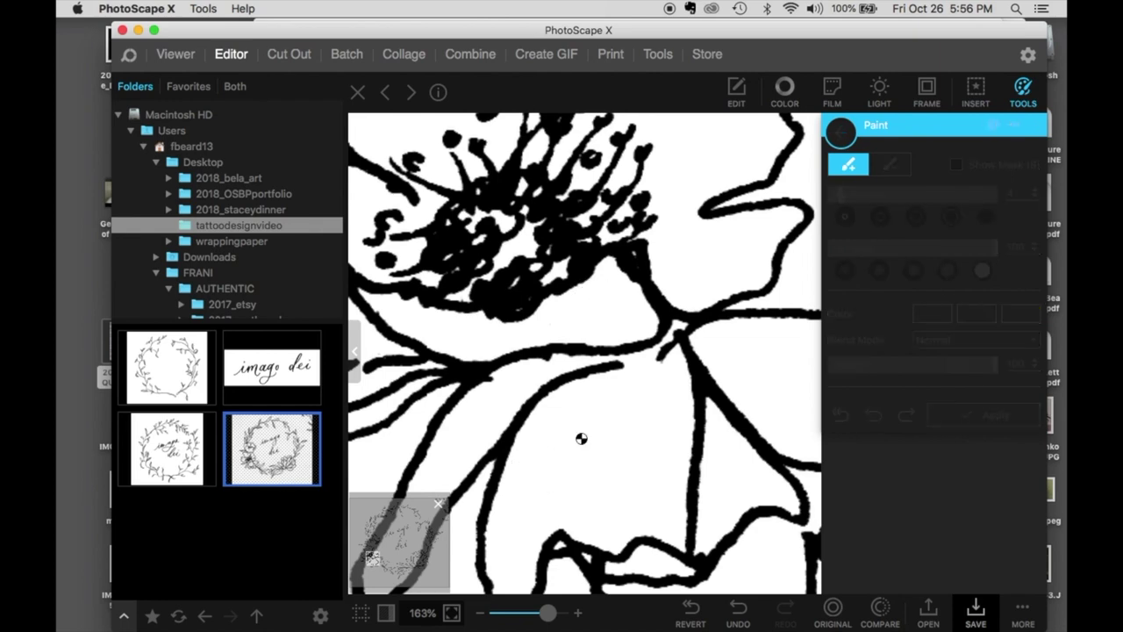
Step: Check the wreath for remaining specks and save it as imagodei_floral.png
scroll(576, 440, "down", 3)
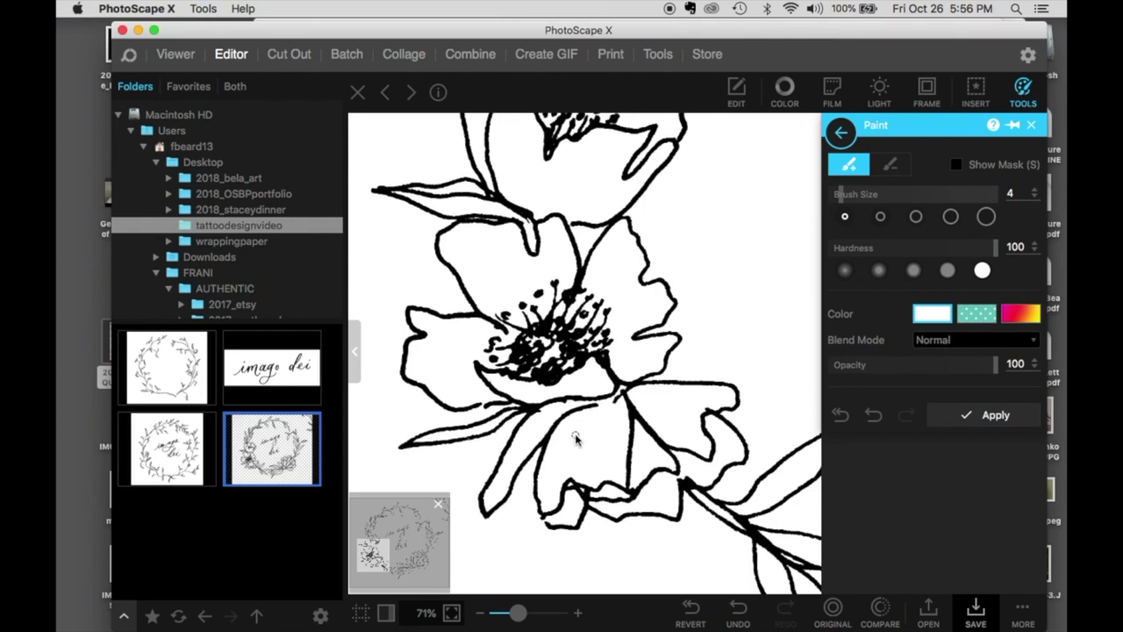
scroll(581, 472, "up", 3)
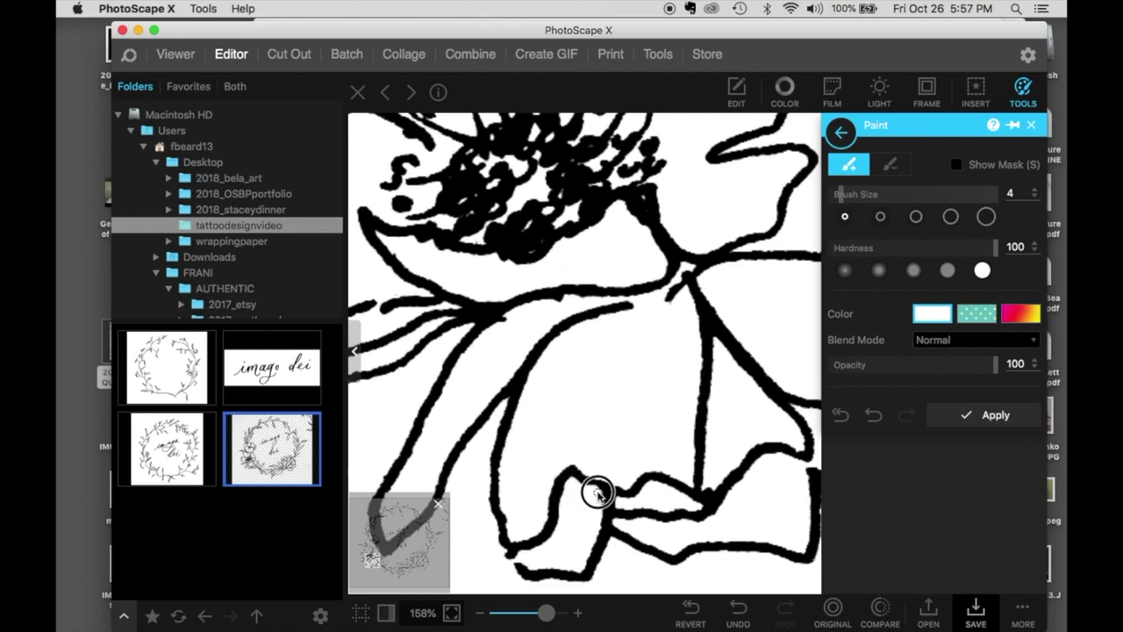
scroll(714, 317, "down", 10)
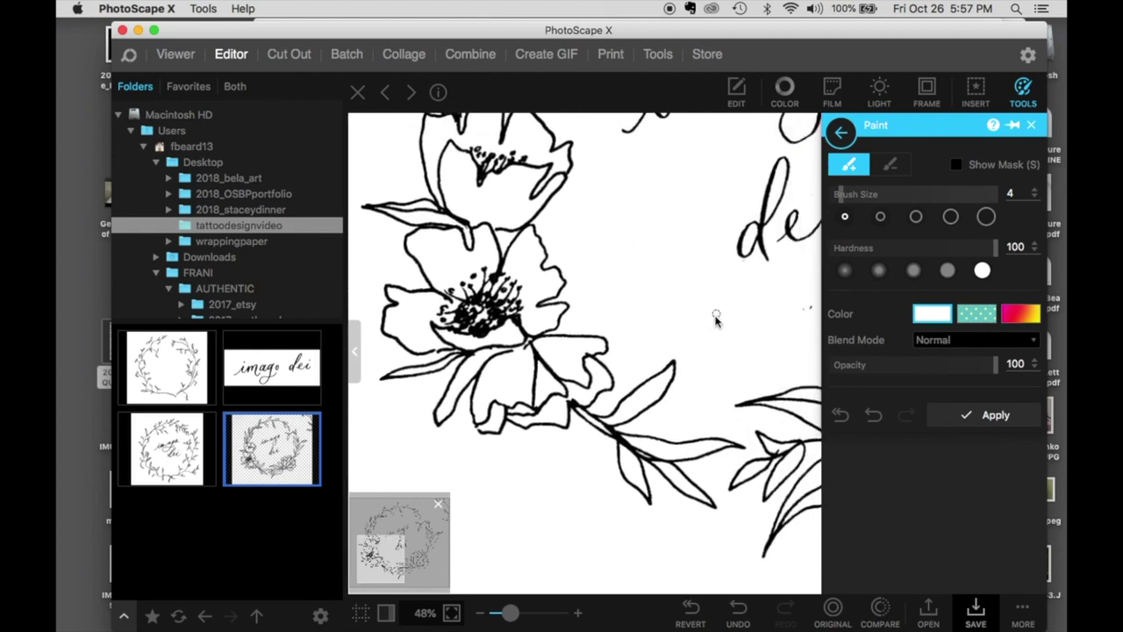
scroll(712, 328, "up", 2)
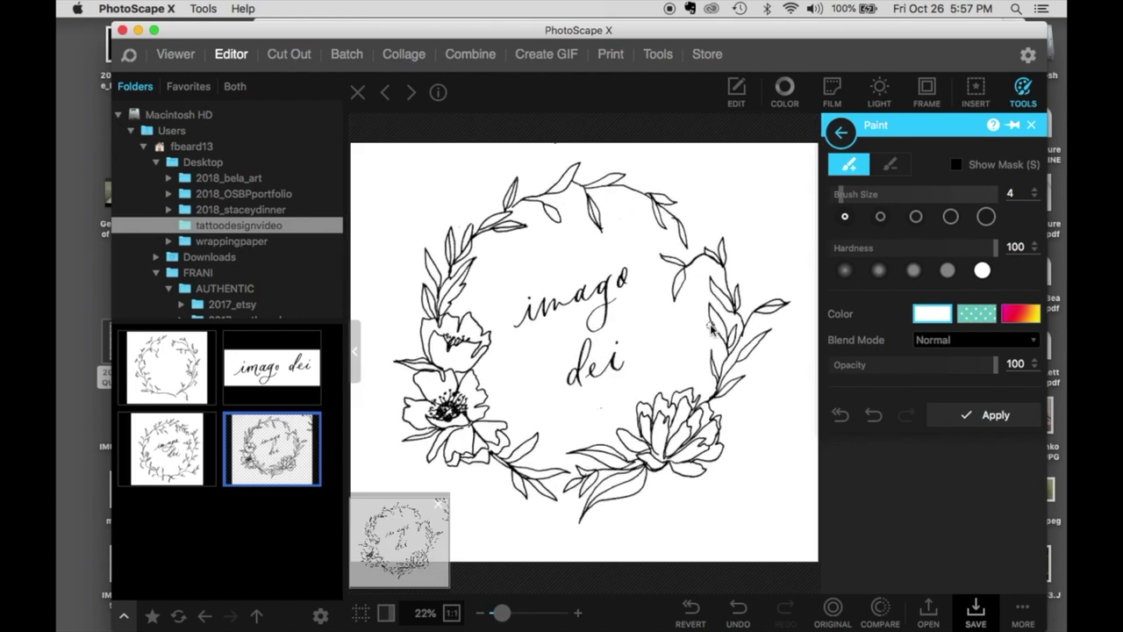
scroll(713, 328, "up", 4)
scroll(548, 254, "up", 3)
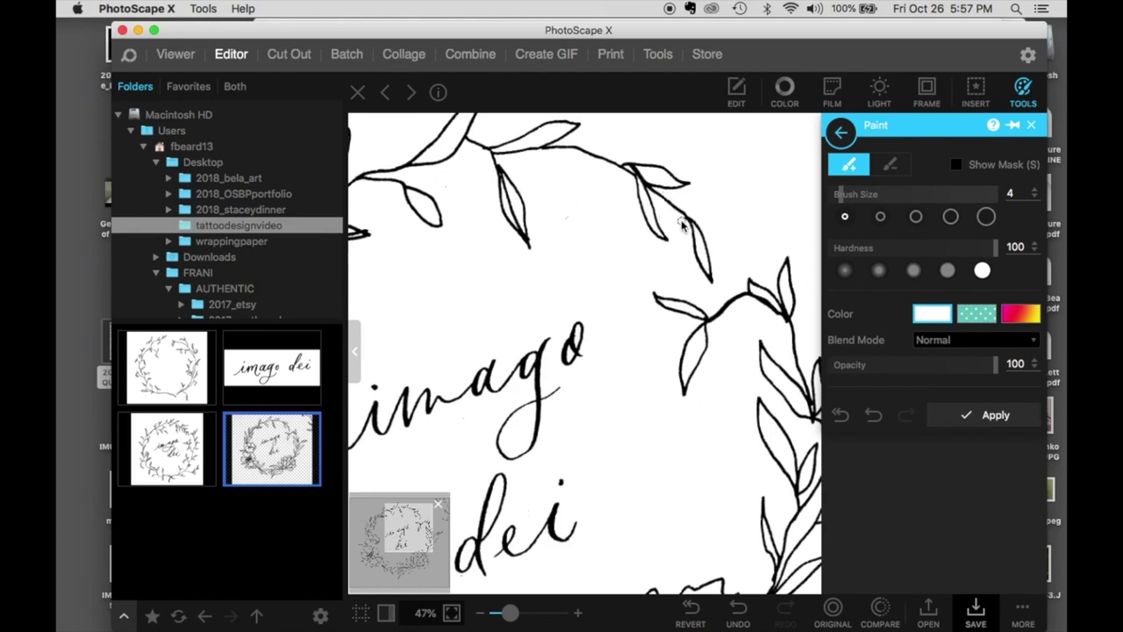
scroll(680, 224, "down", 3)
scroll(681, 224, "down", 1)
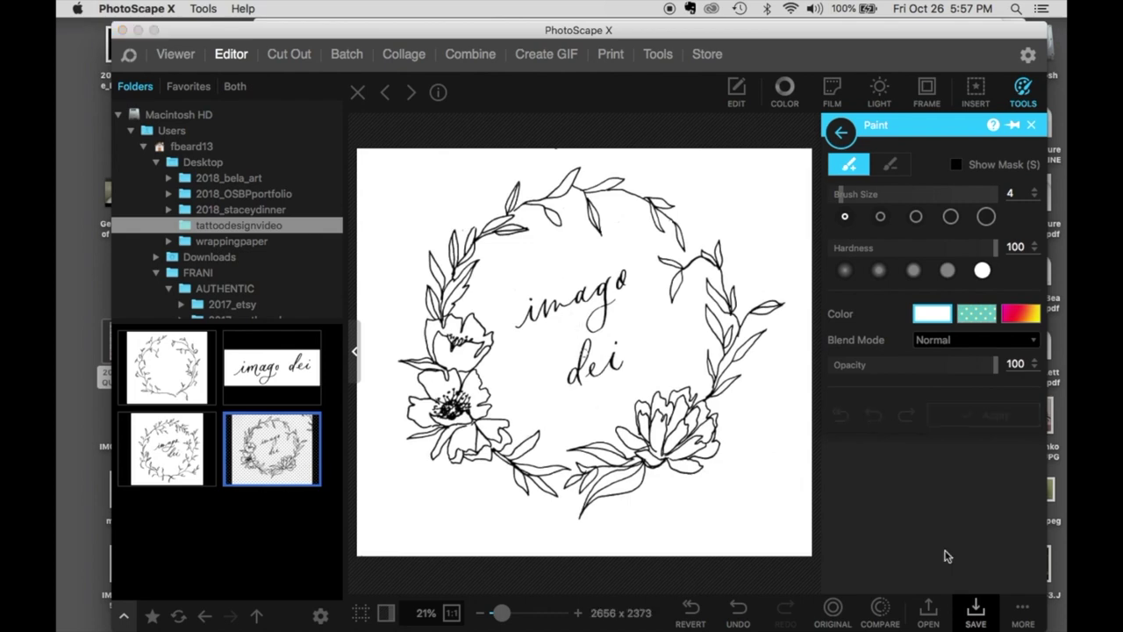
left_click(983, 610)
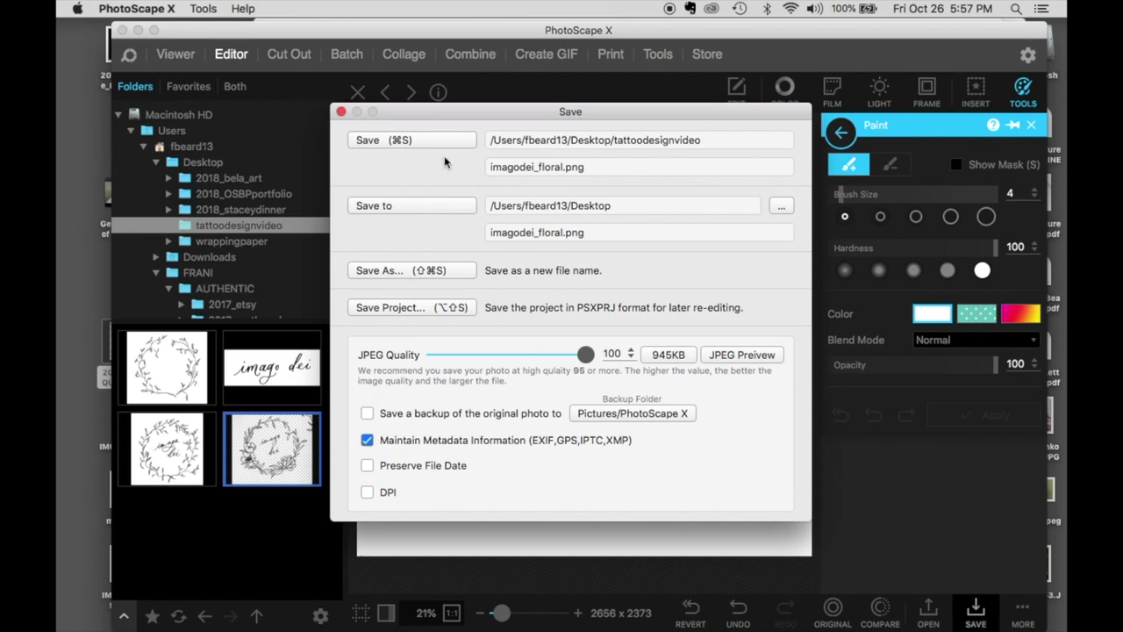
left_click(439, 143)
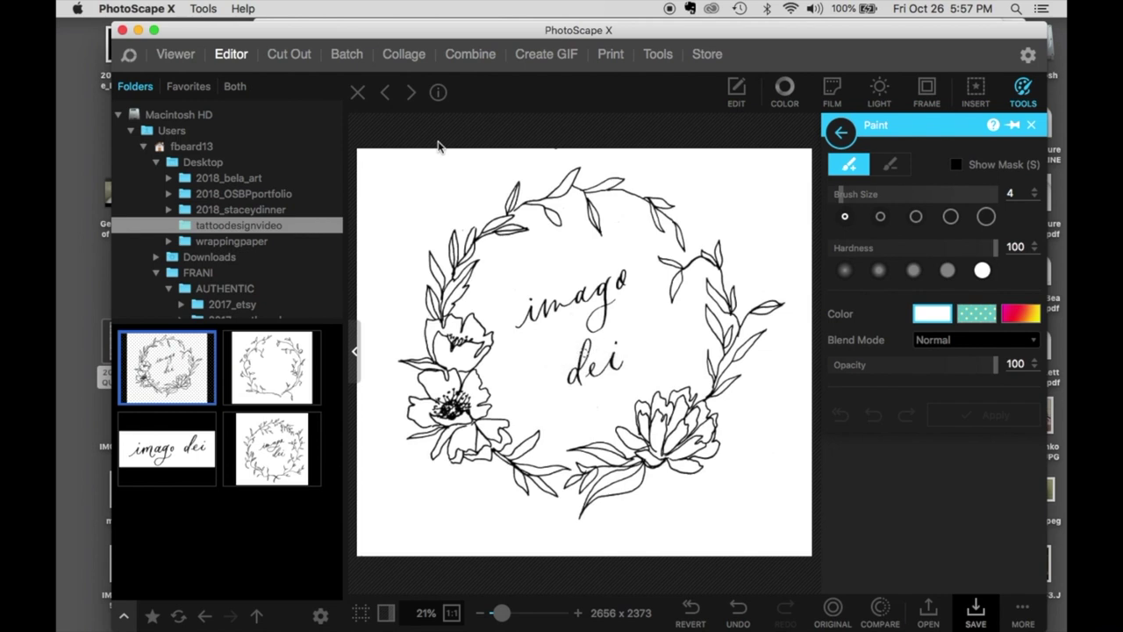
Step: Open the vine wreath drawing and place the imago dei lettering in its centre
left_click(272, 366)
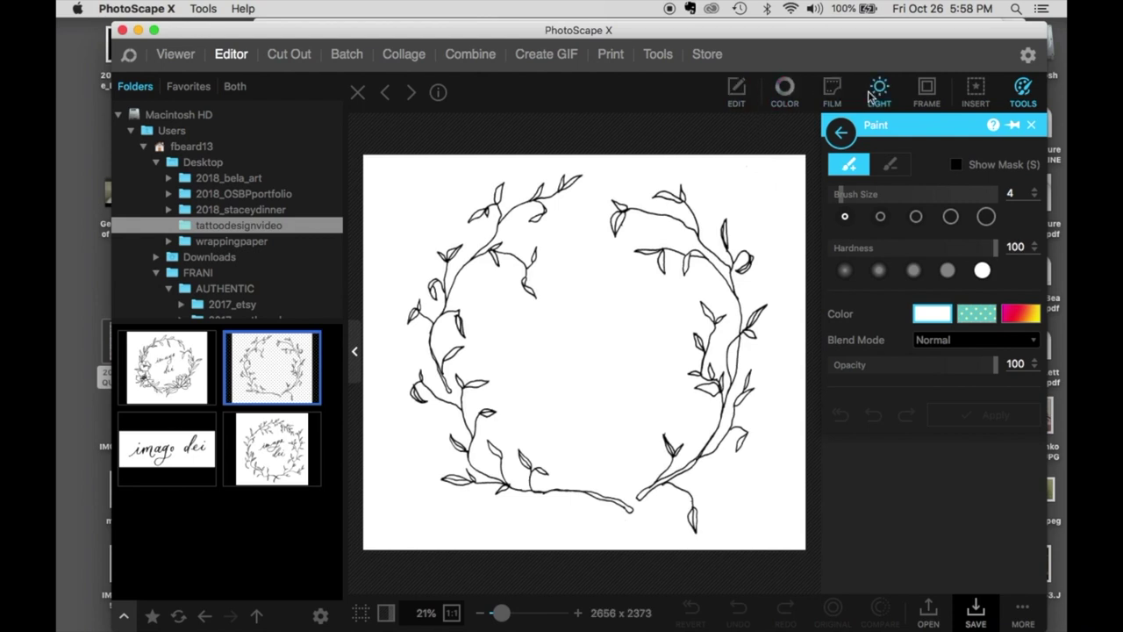
left_click(973, 91)
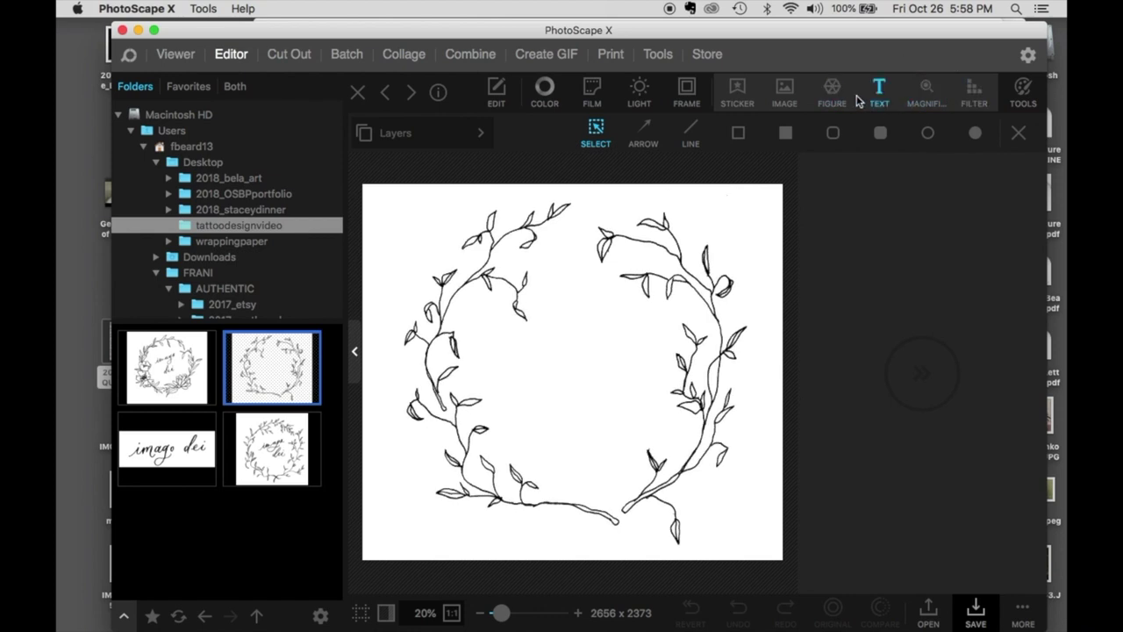
left_click(785, 94)
left_click(784, 91)
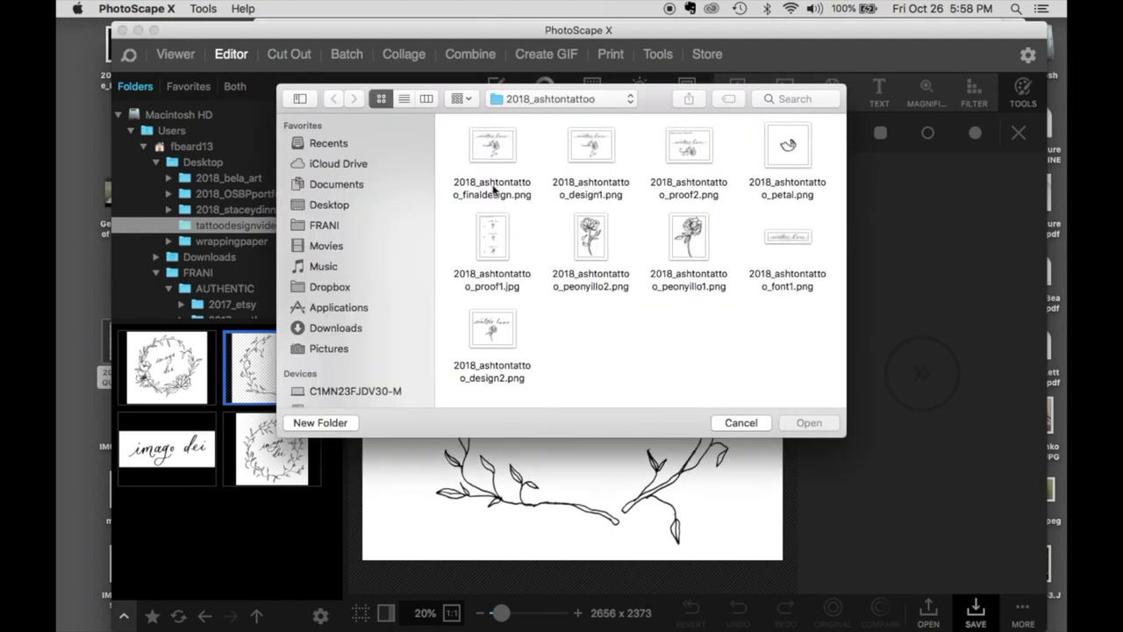
left_click(739, 422)
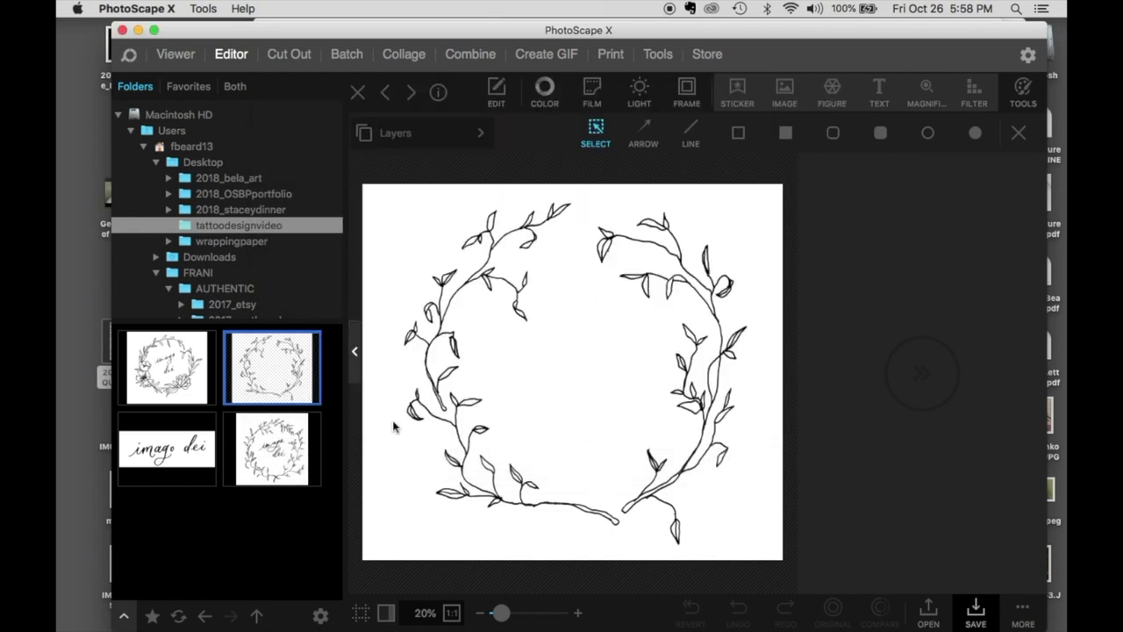
left_click_drag(166, 451, 542, 388)
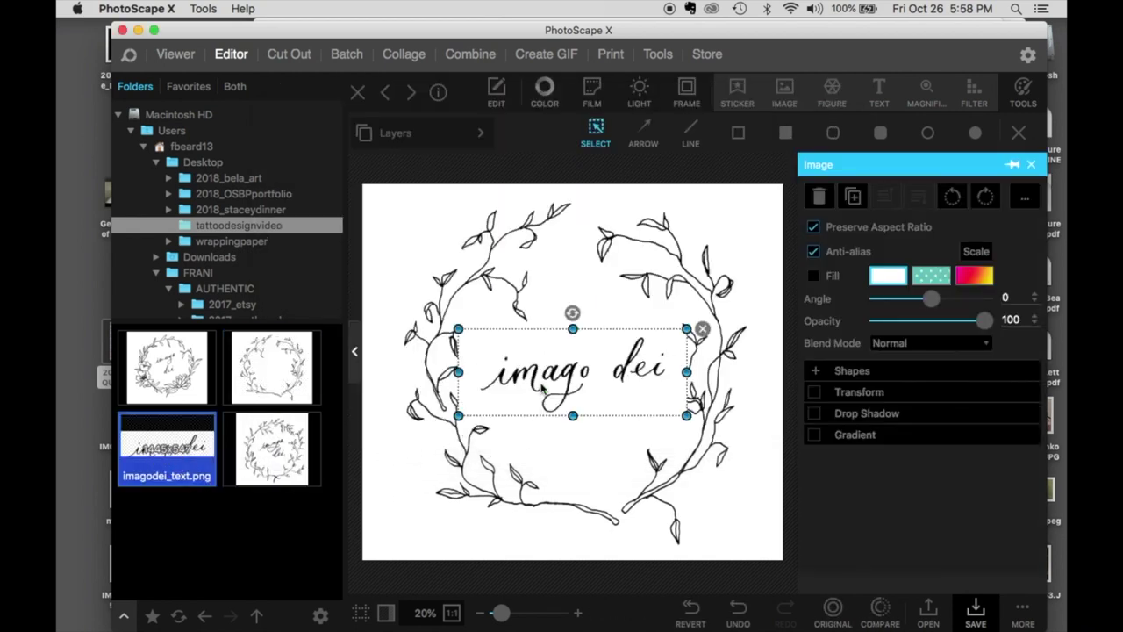
Step: Blend the lettering with Darken, then open imagodei_text.png without saving the wreath
left_click(940, 343)
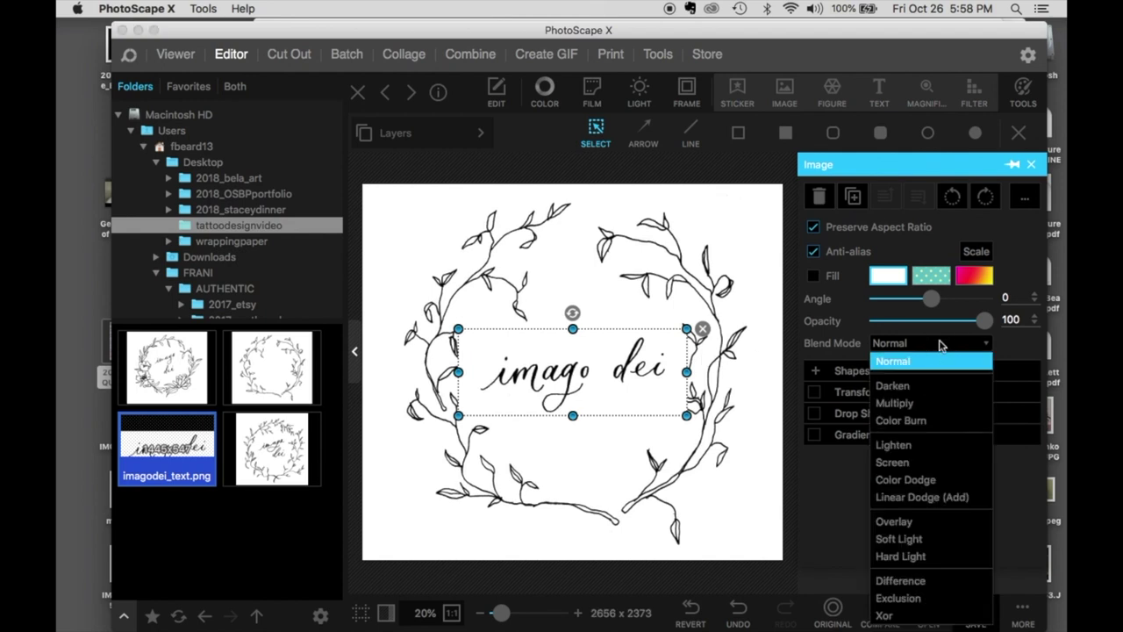
left_click(920, 388)
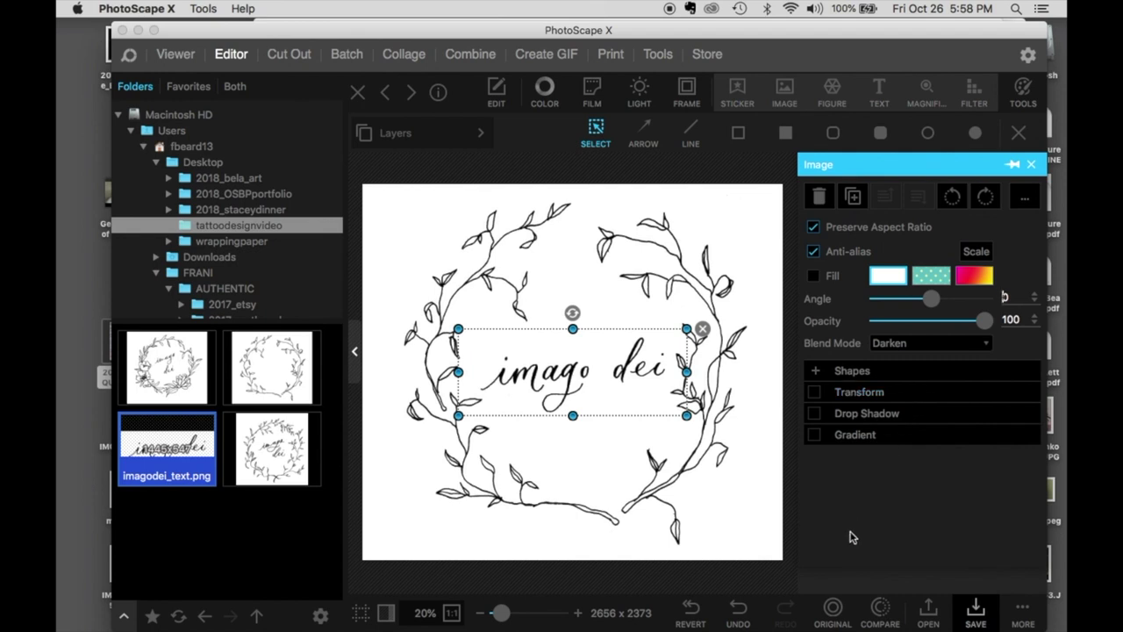
left_click(648, 448)
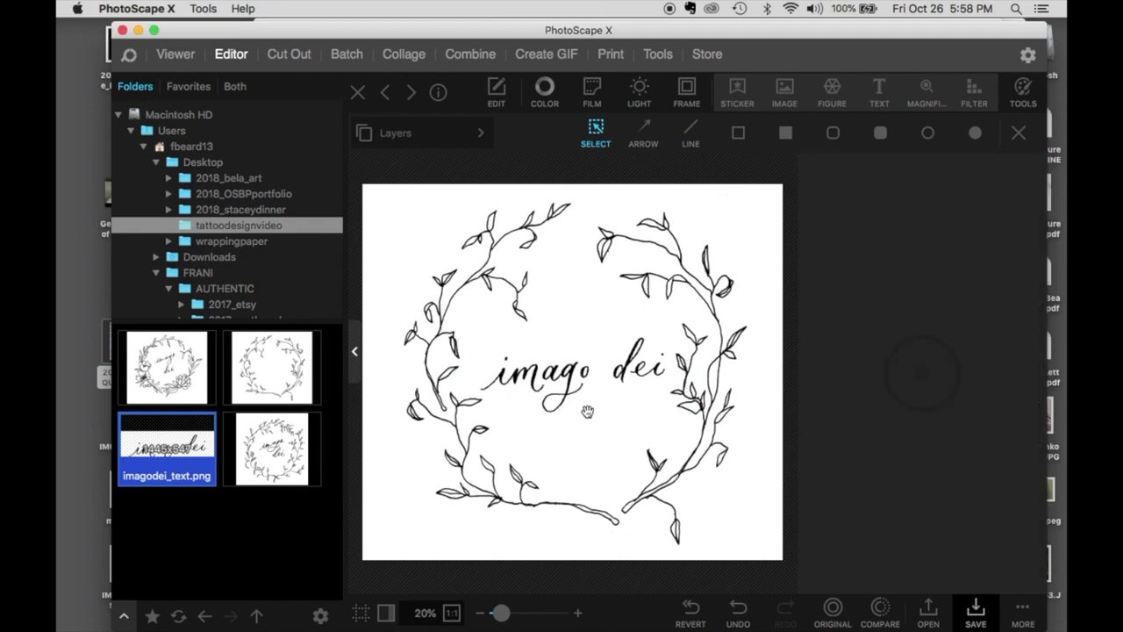
left_click(159, 460)
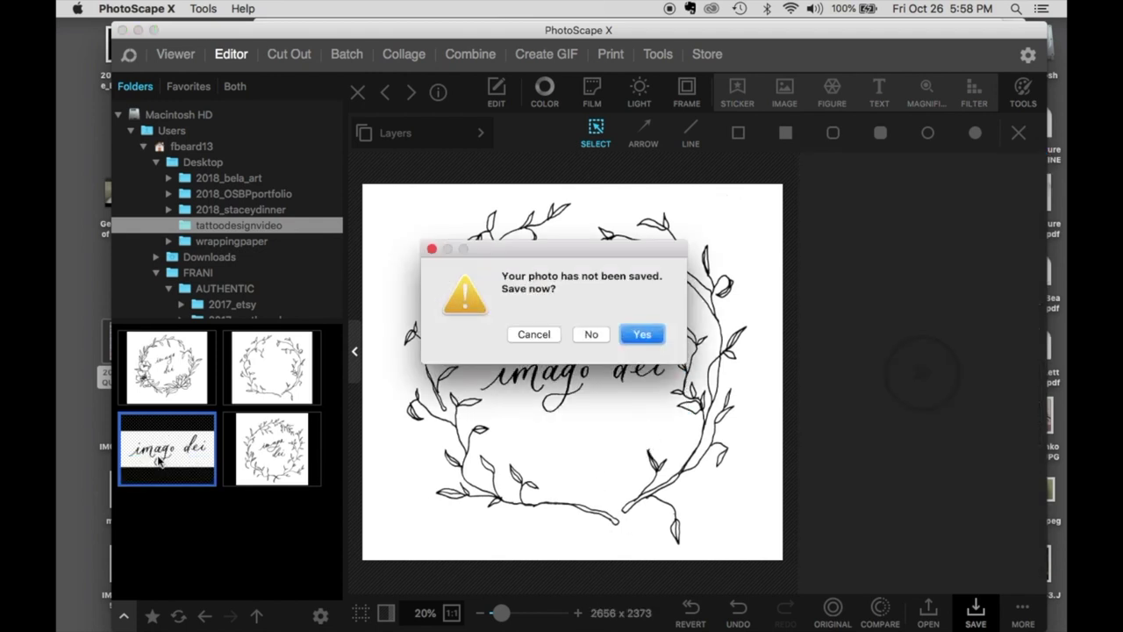
left_click(590, 341)
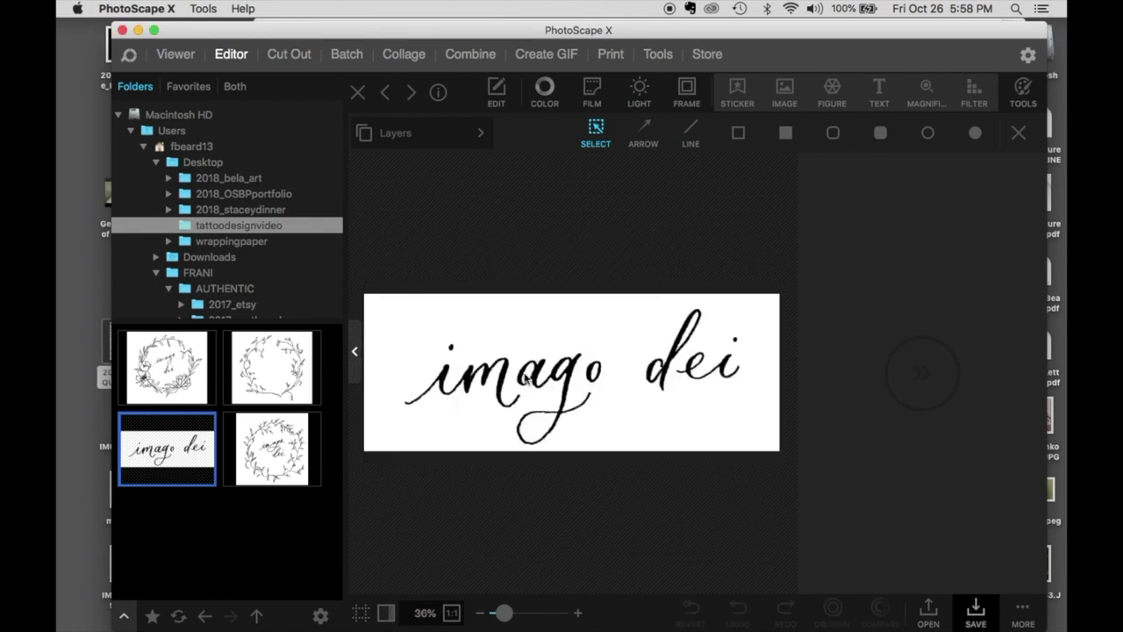
Step: Crop the lettering image down to just the word 'imago'
left_click(497, 91)
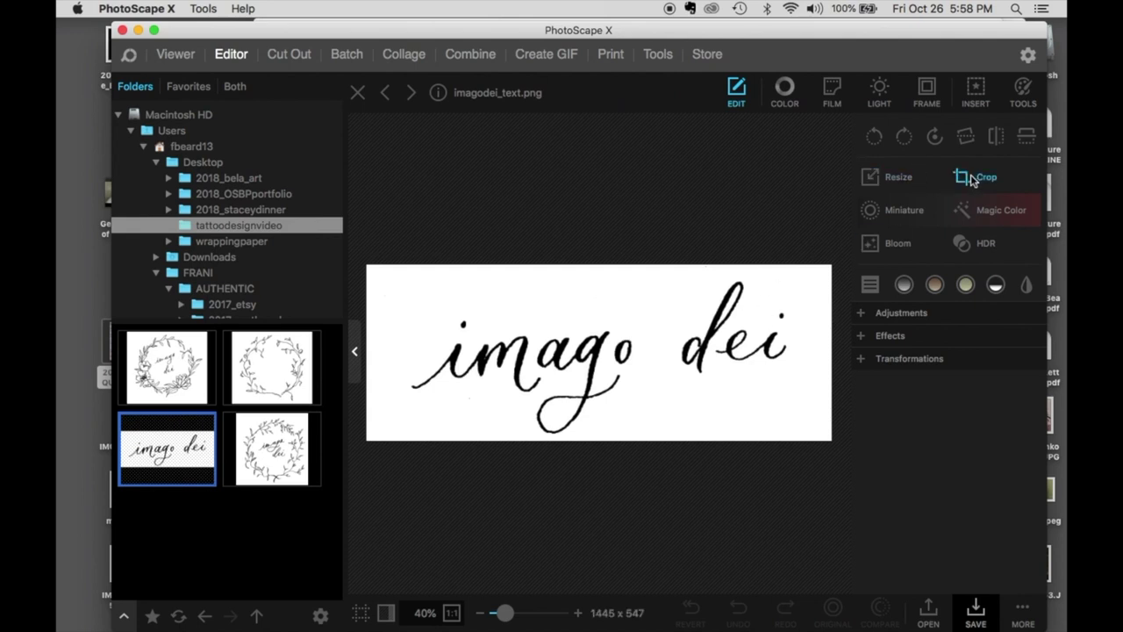
left_click(972, 180)
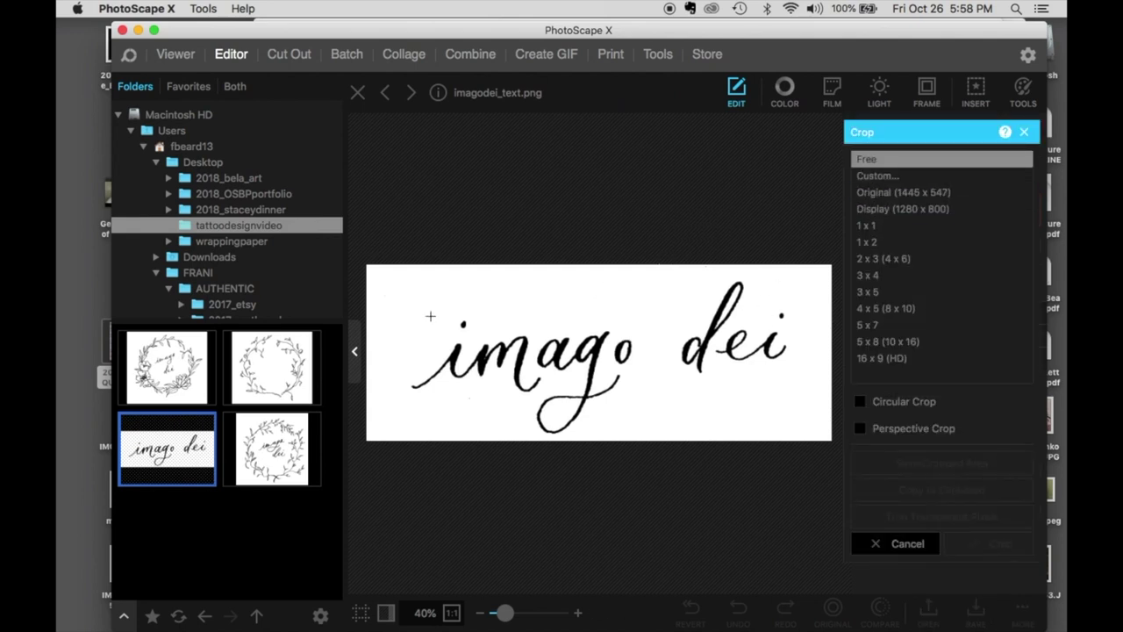
left_click_drag(397, 275, 656, 443)
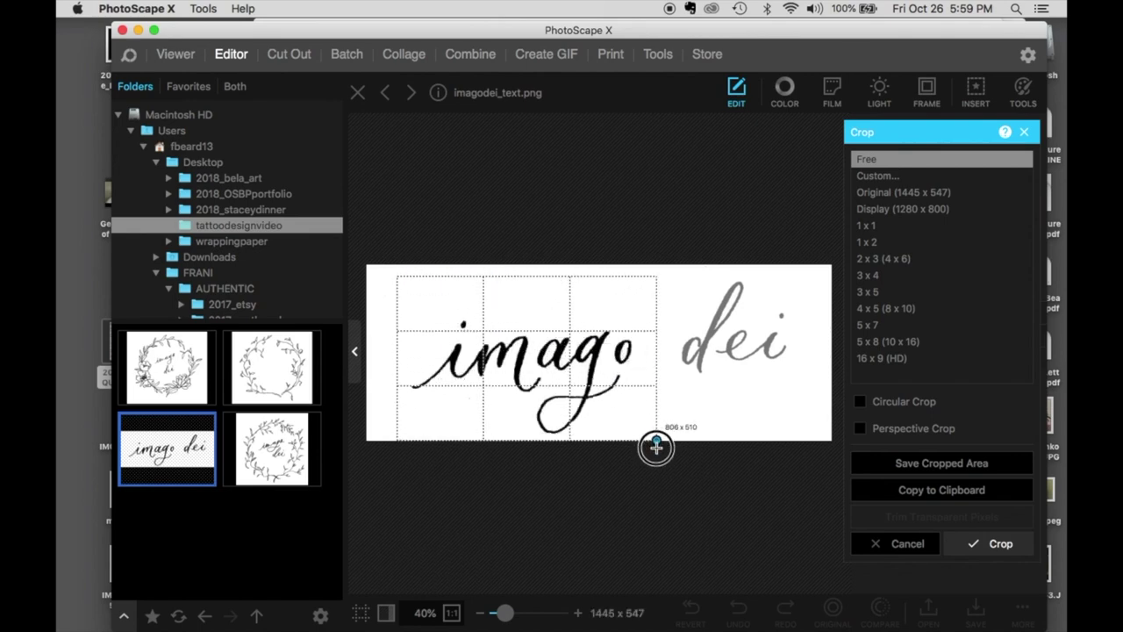
left_click(991, 544)
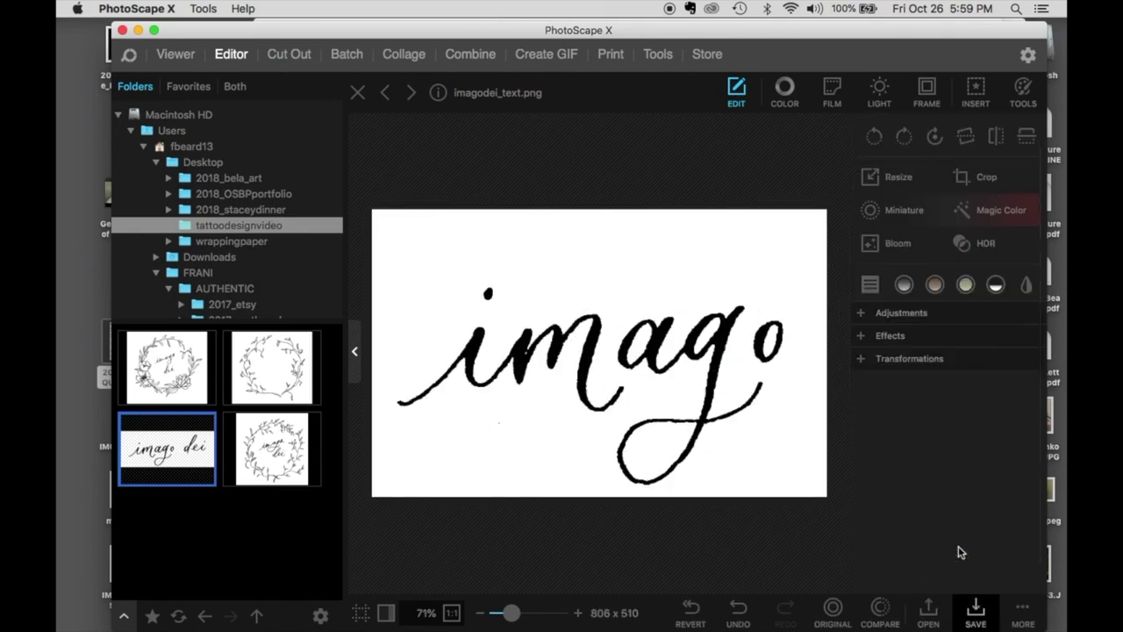
Step: Save the crop as imagodei_text1.png, then undo back to the full 1445 × 547 lettering
left_click(974, 610)
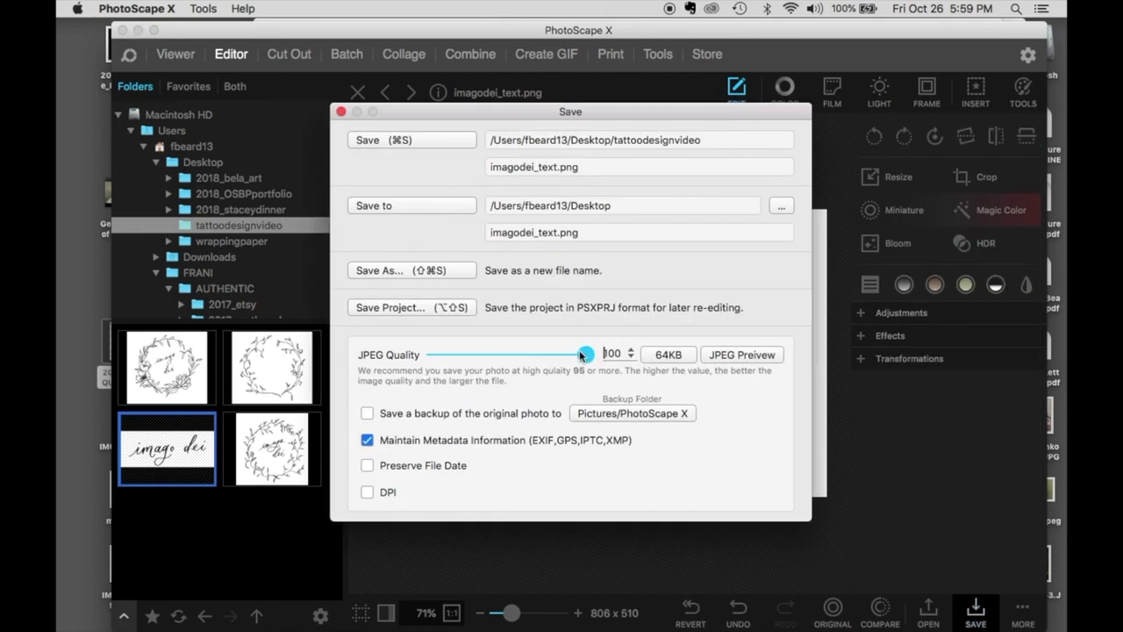
left_click(368, 268)
left_click(683, 194)
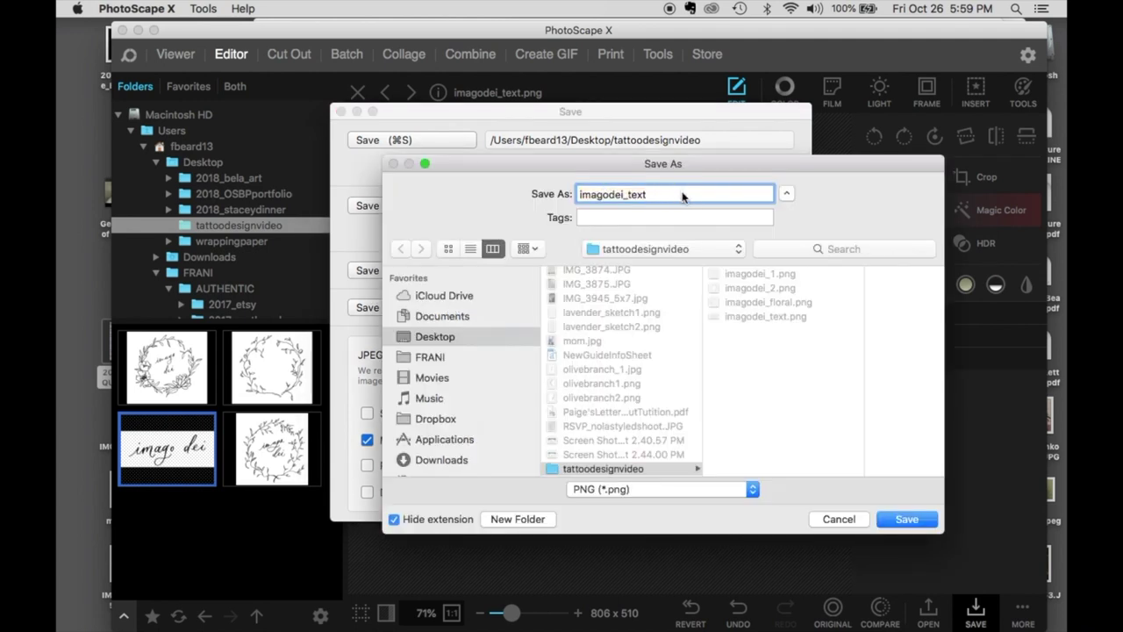
left_click(903, 519)
left_click(735, 608)
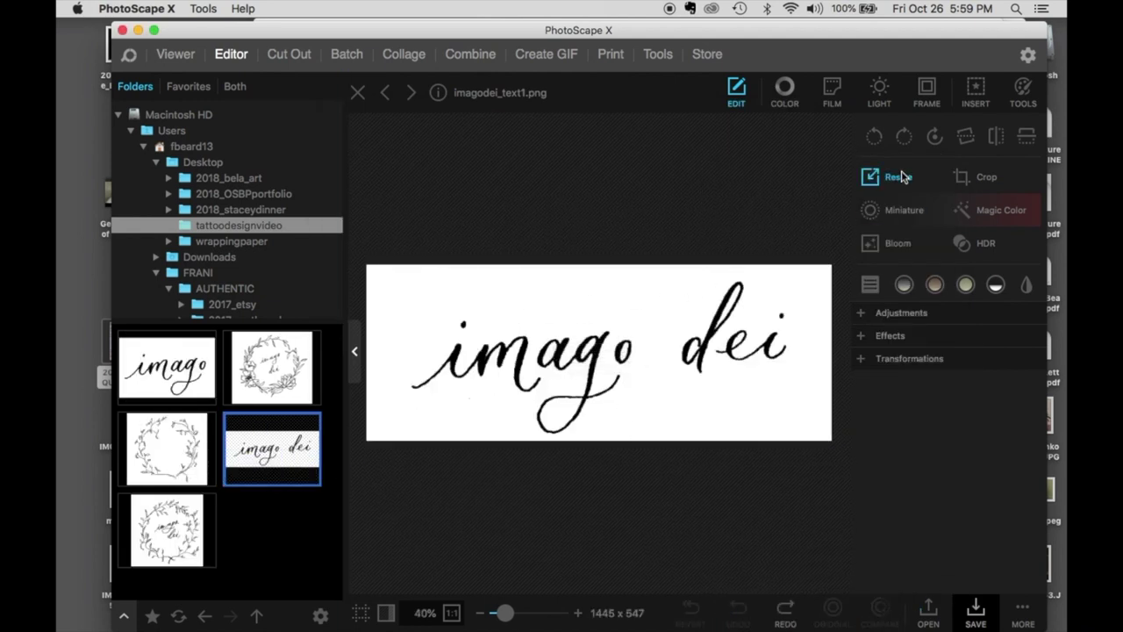
Step: Crop the lettering to 'dei', save it as imagodei_text2.png, and open imagodei_2.png
left_click(962, 176)
left_click_drag(668, 268, 808, 390)
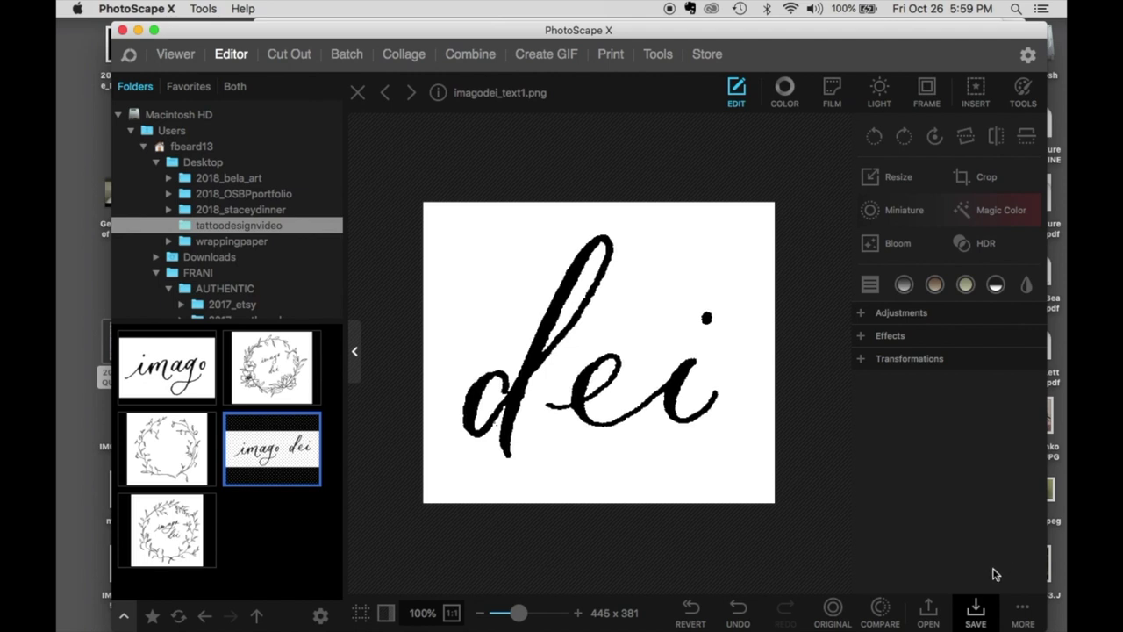
left_click(977, 614)
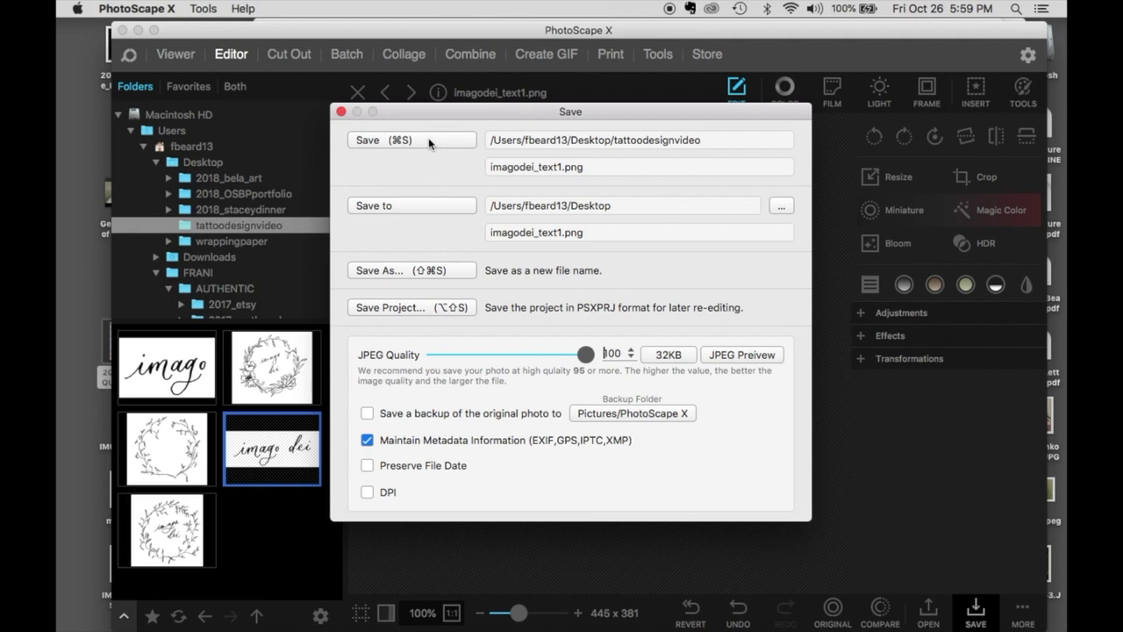
left_click(429, 269)
key("Right")
key("BackSpace")
type("2")
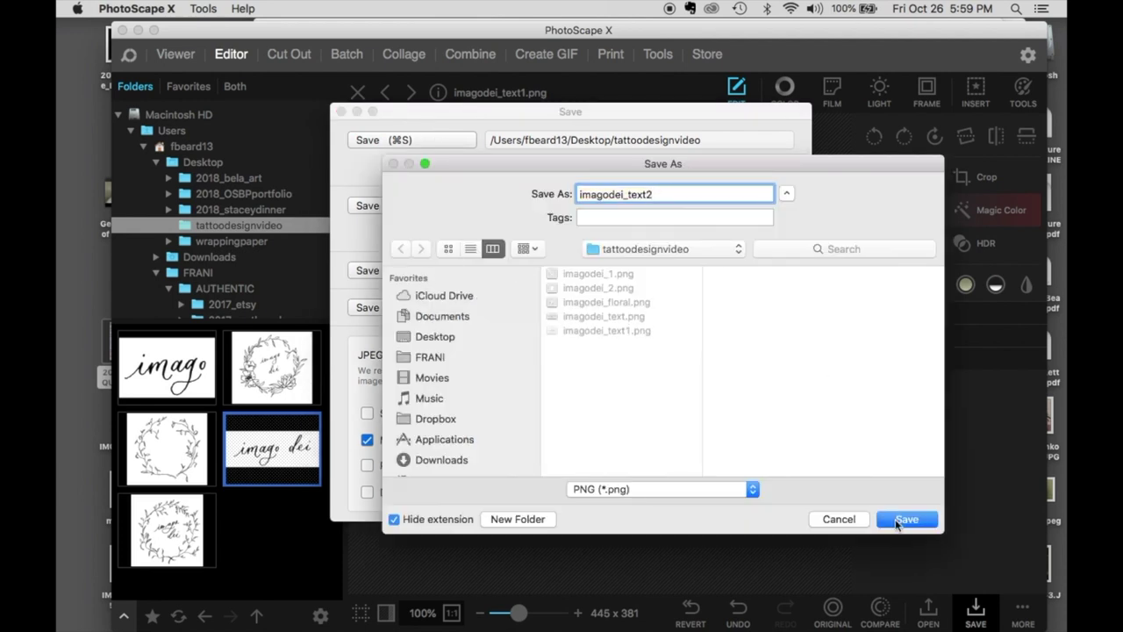
left_click(900, 521)
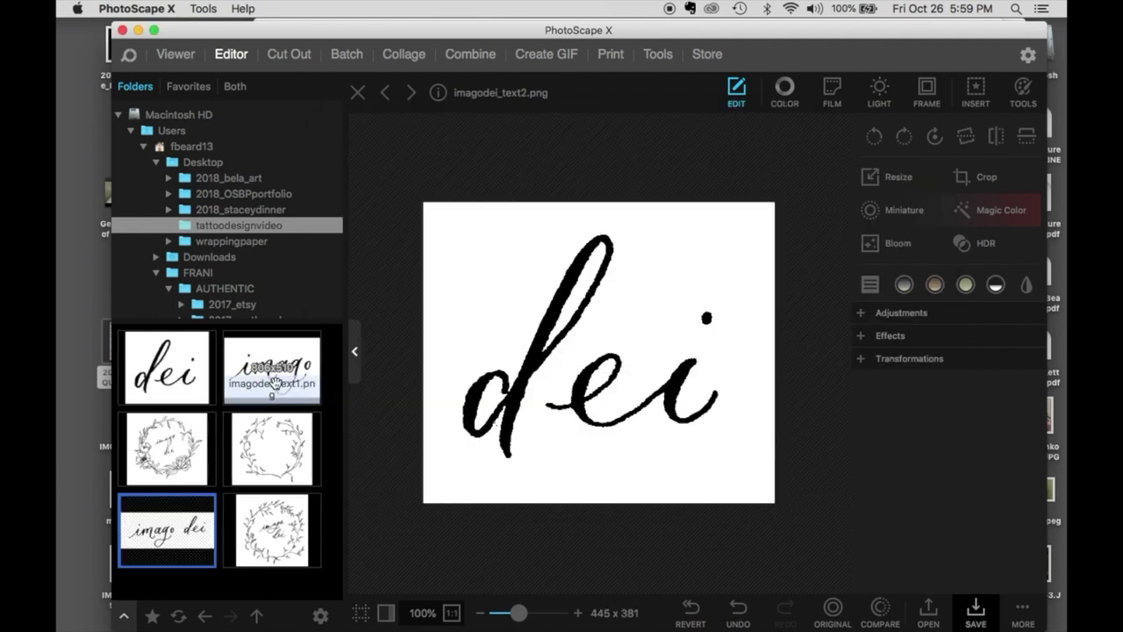
left_click(277, 448)
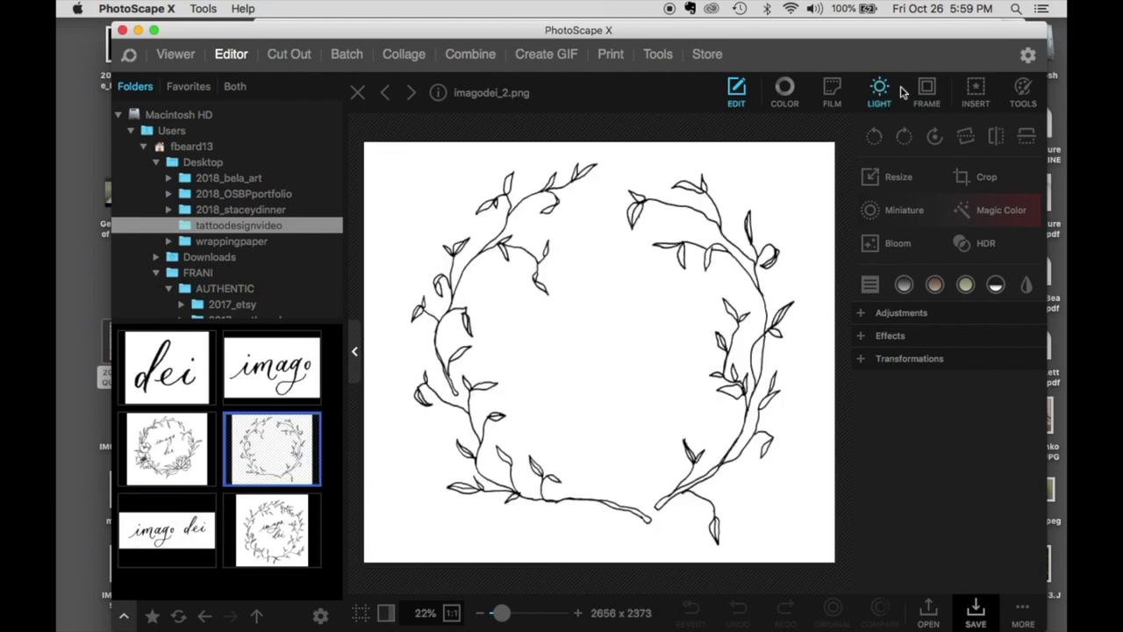
Step: Insert the imago and dei lettering as layers, set dei to Darken and move it lower
left_click(975, 87)
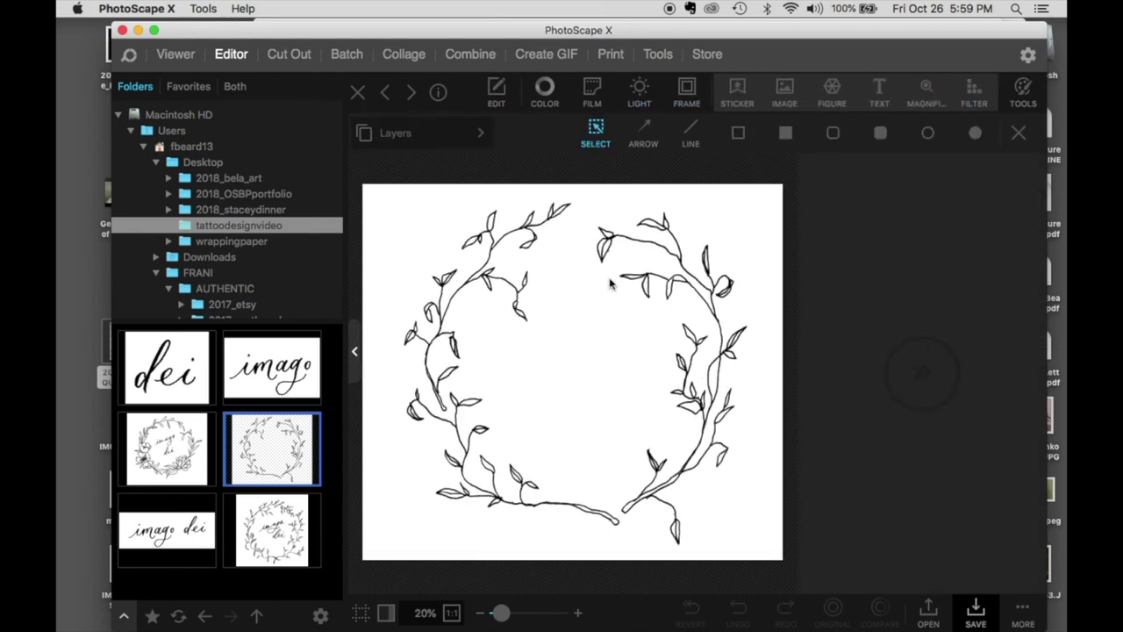
double_click(279, 367)
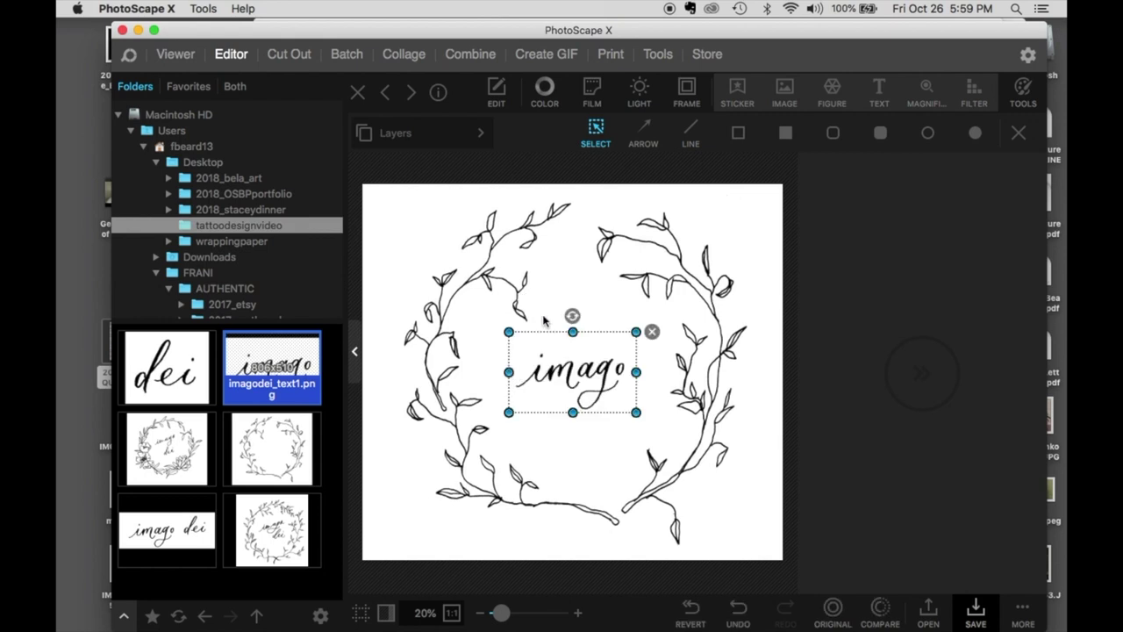
double_click(180, 359)
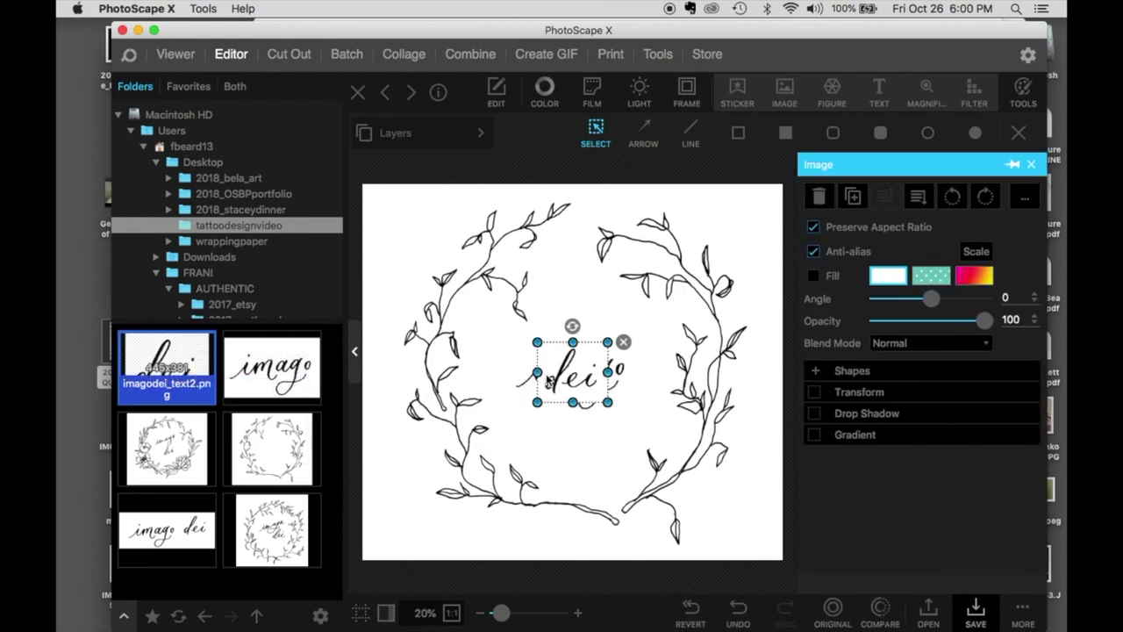
left_click(962, 342)
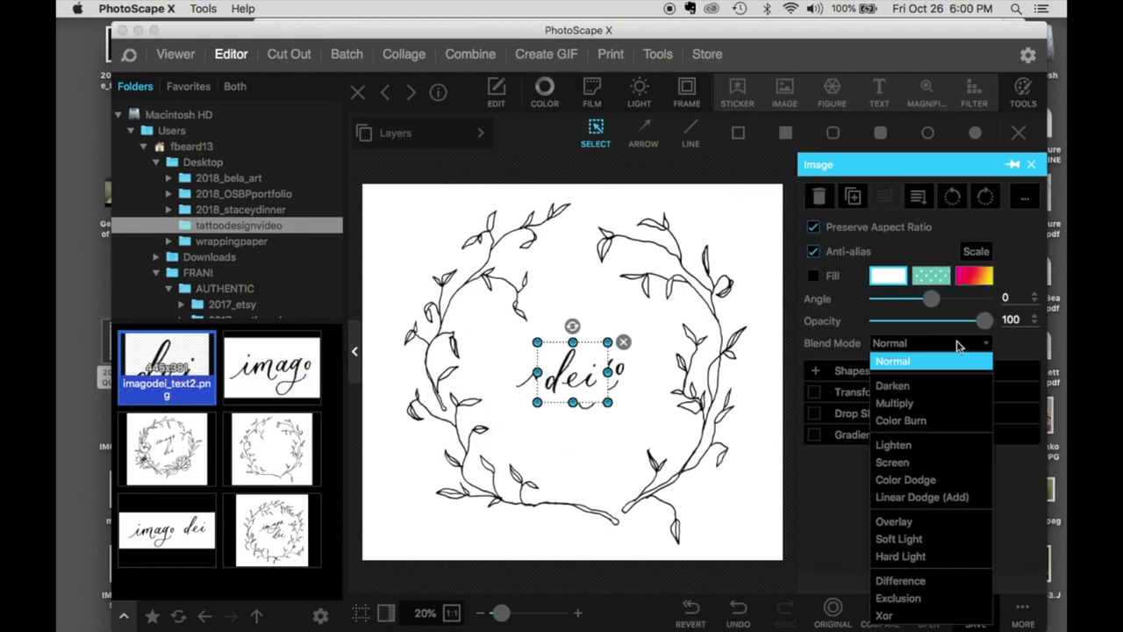
left_click(933, 383)
left_click_drag(582, 383, 572, 434)
Step: Set the imago layer to Darken blending and position it just above dei
left_click(596, 373)
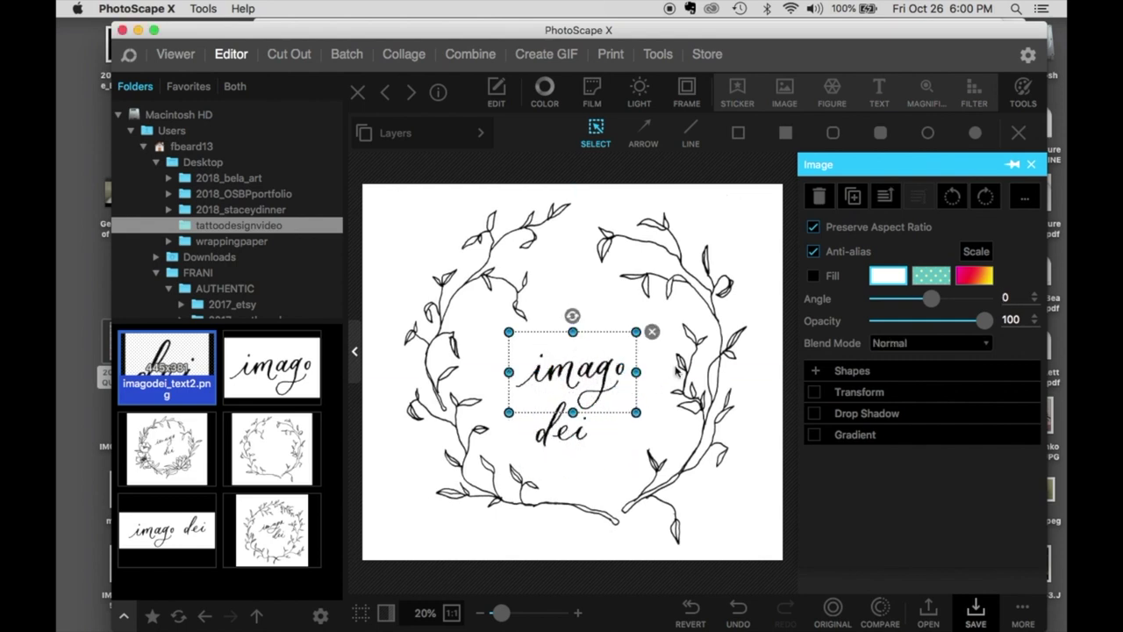
left_click(921, 342)
left_click(913, 384)
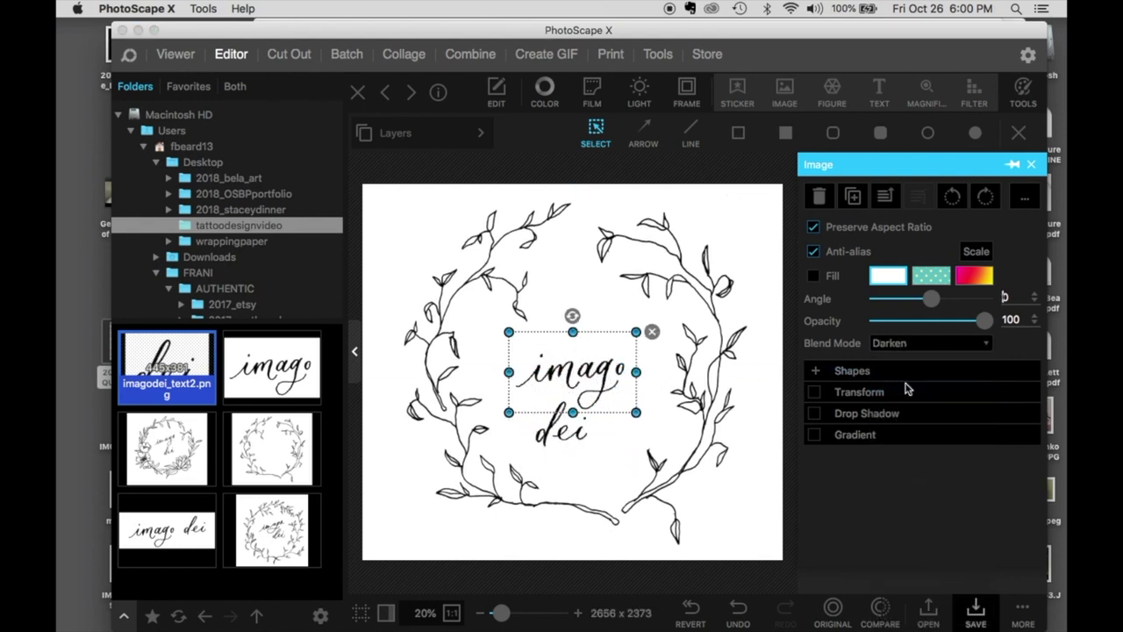
left_click_drag(586, 377, 596, 351)
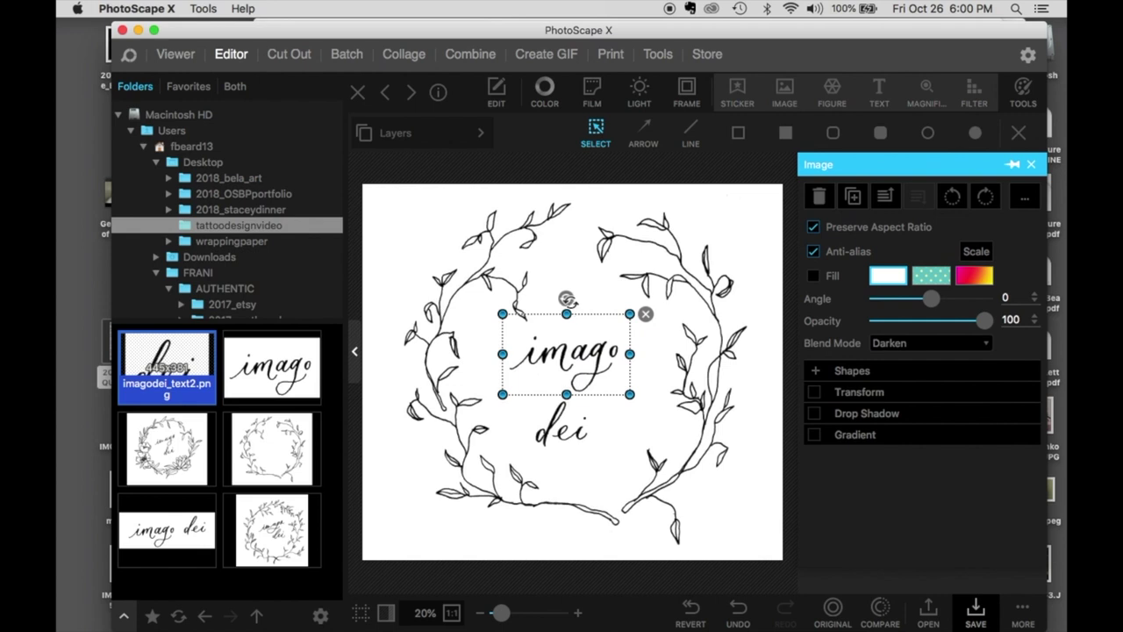
Step: Tilt imago slightly, then enlarge dei, move it up closer to imago and straighten it
left_click_drag(566, 298, 550, 301)
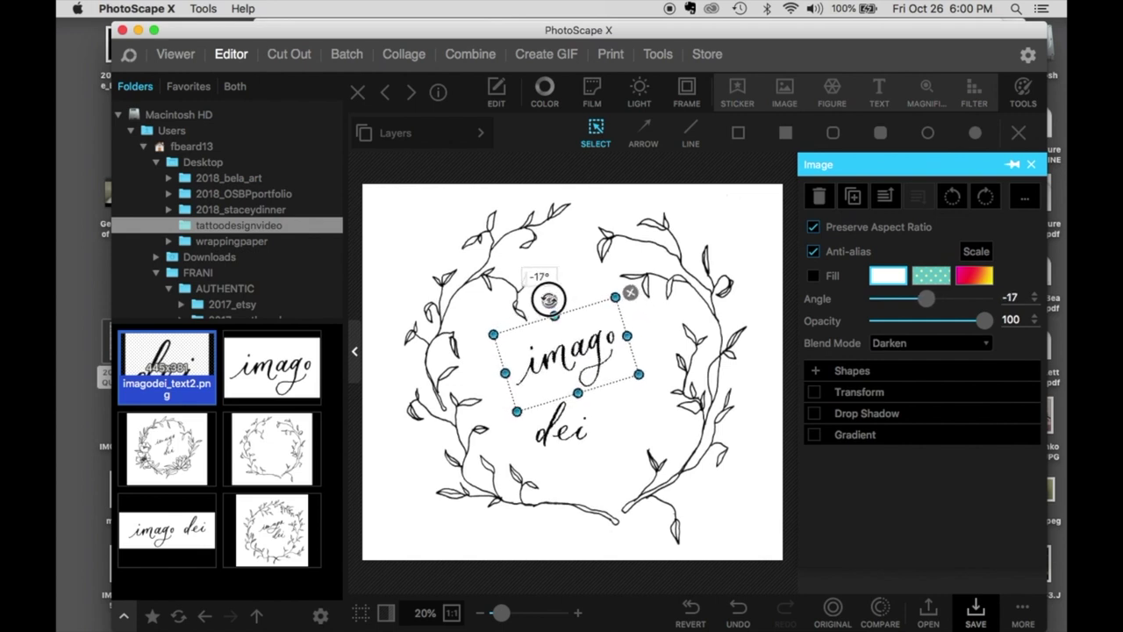
left_click(552, 416)
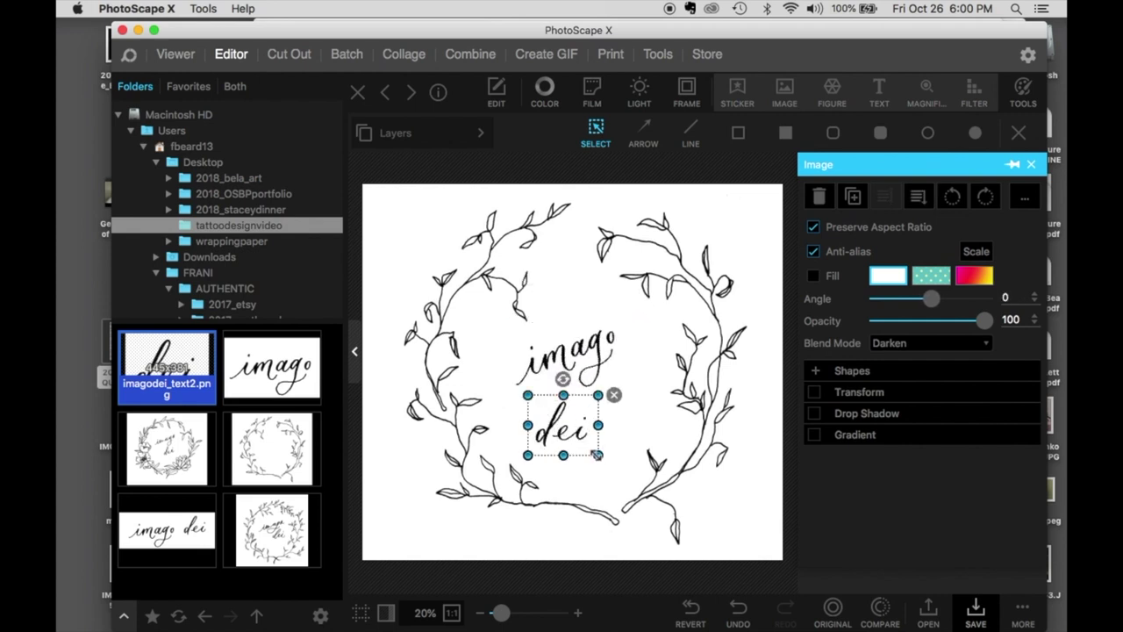
left_click_drag(596, 455, 636, 486)
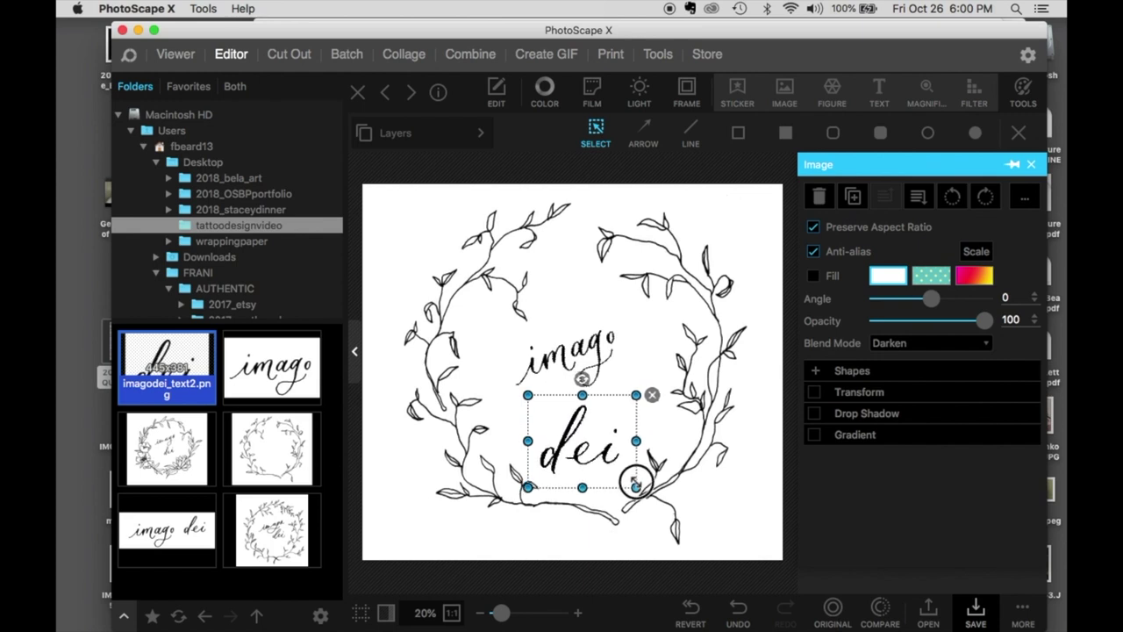
left_click_drag(583, 379, 556, 384)
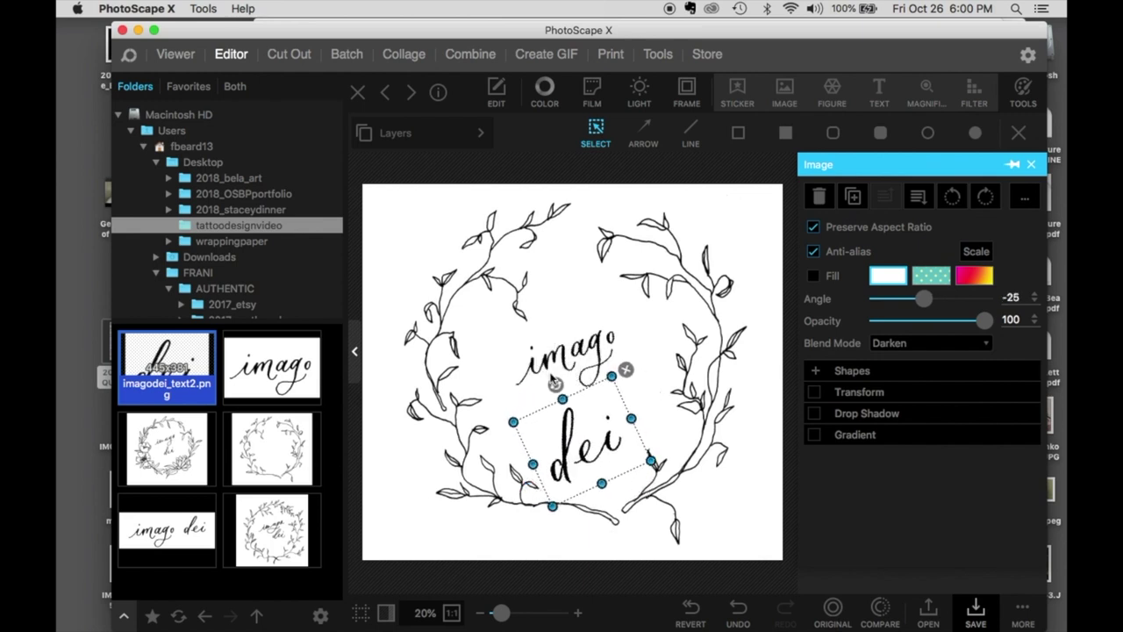
left_click_drag(569, 447, 569, 406)
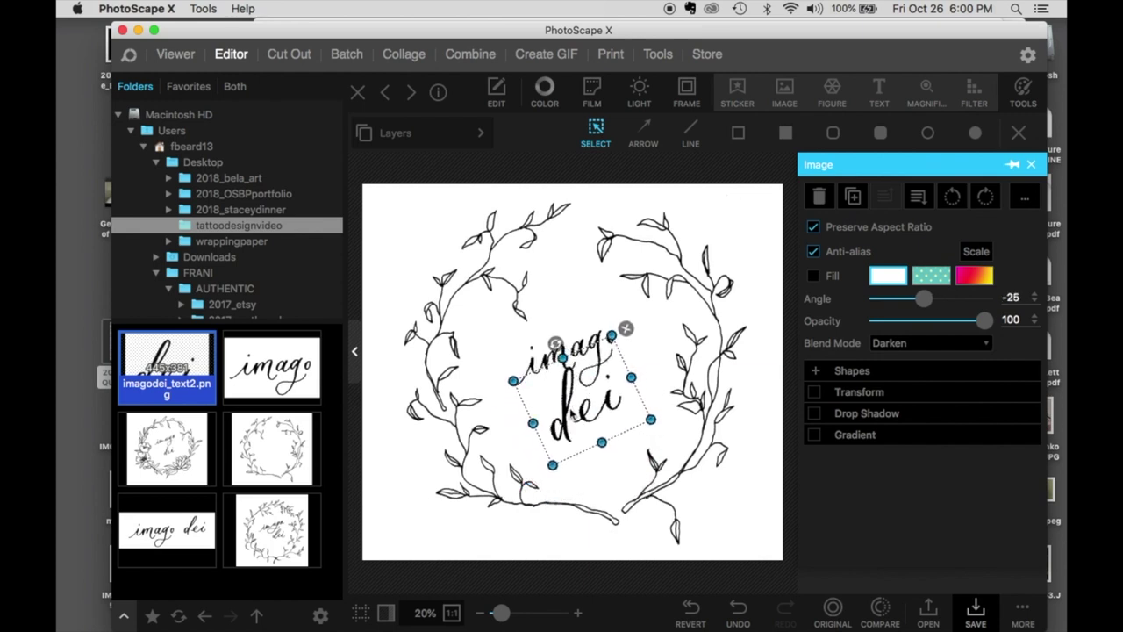
left_click_drag(556, 344, 626, 325)
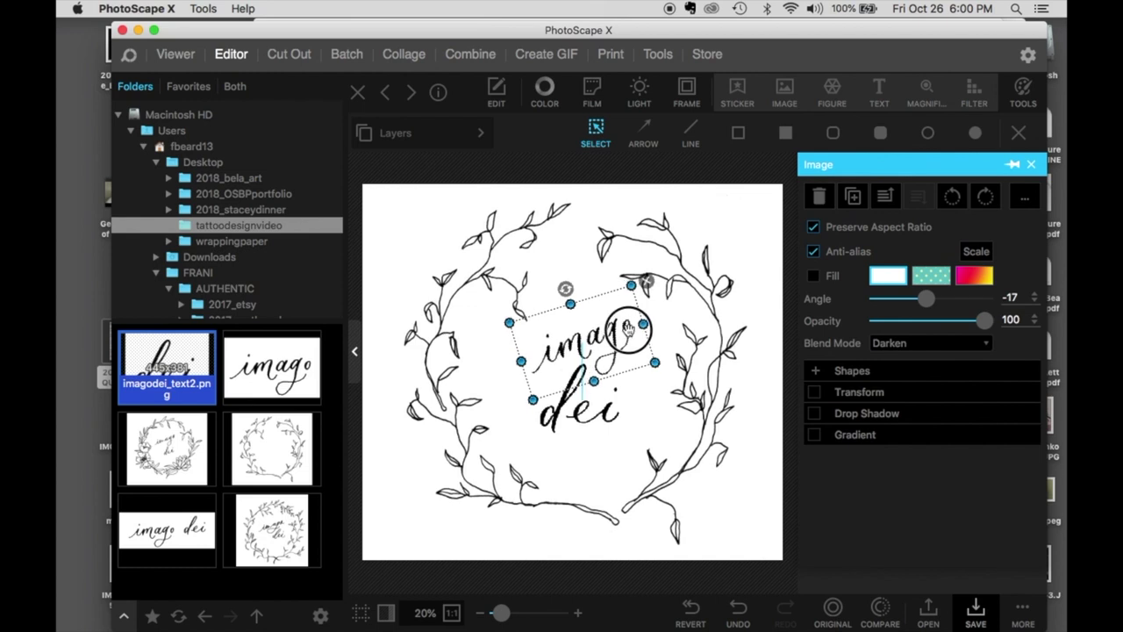
Step: Set imago's tilt to -5°, enlarge it and shift it slightly right and lower
left_click_drag(566, 284, 576, 284)
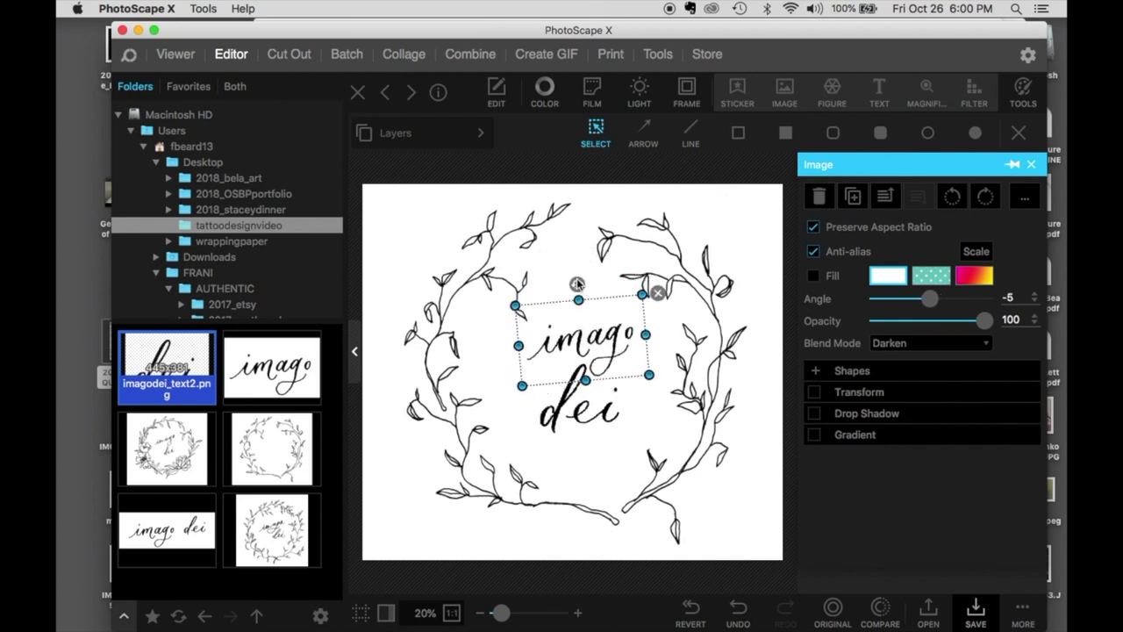
mouse_move(578, 338)
left_mouse_down()
mouse_move(526, 330)
mouse_move(585, 321)
left_mouse_up()
left_click_drag(635, 274, 670, 250)
left_click_drag(601, 319, 594, 344)
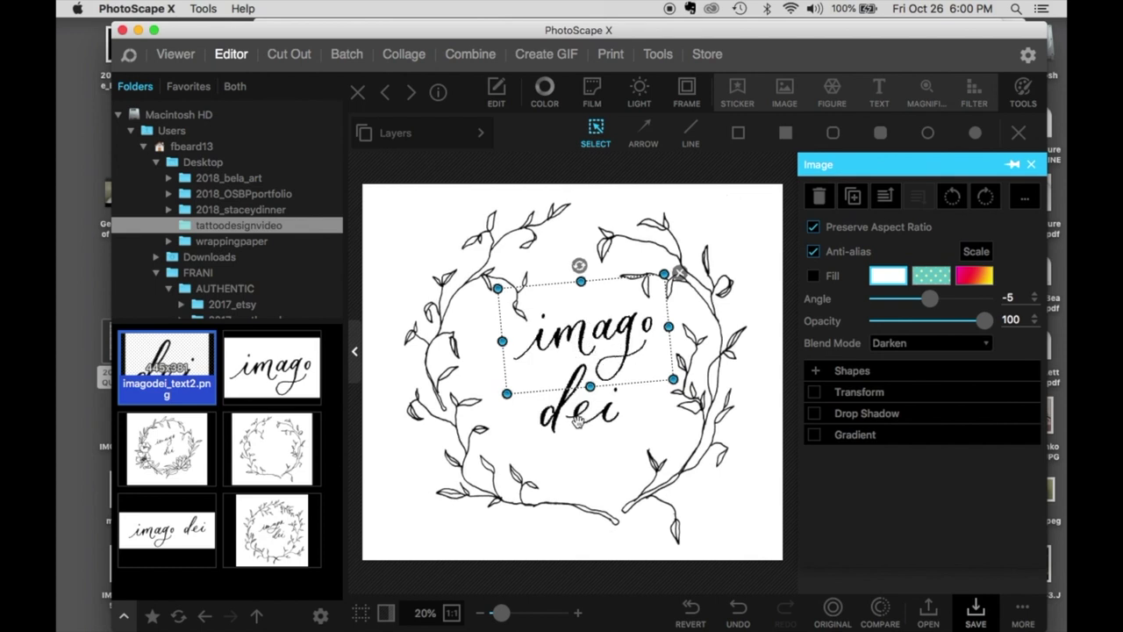
left_click(488, 379)
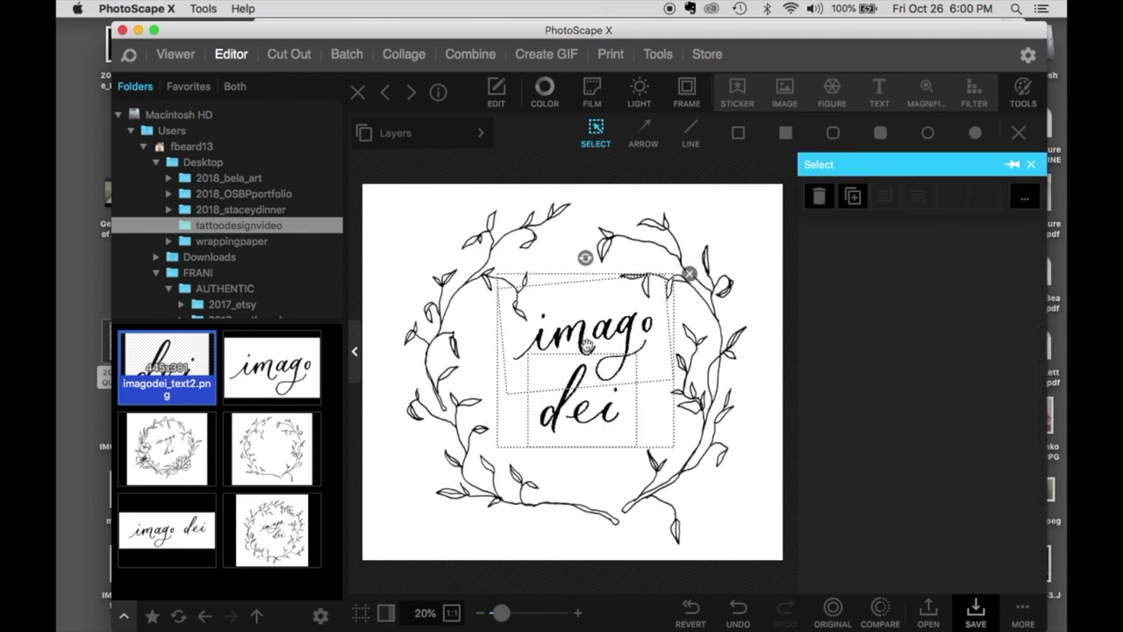
Step: Fine-tune dei's counter-clockwise tilt to around -9° and clear the layer selection
left_click(583, 437)
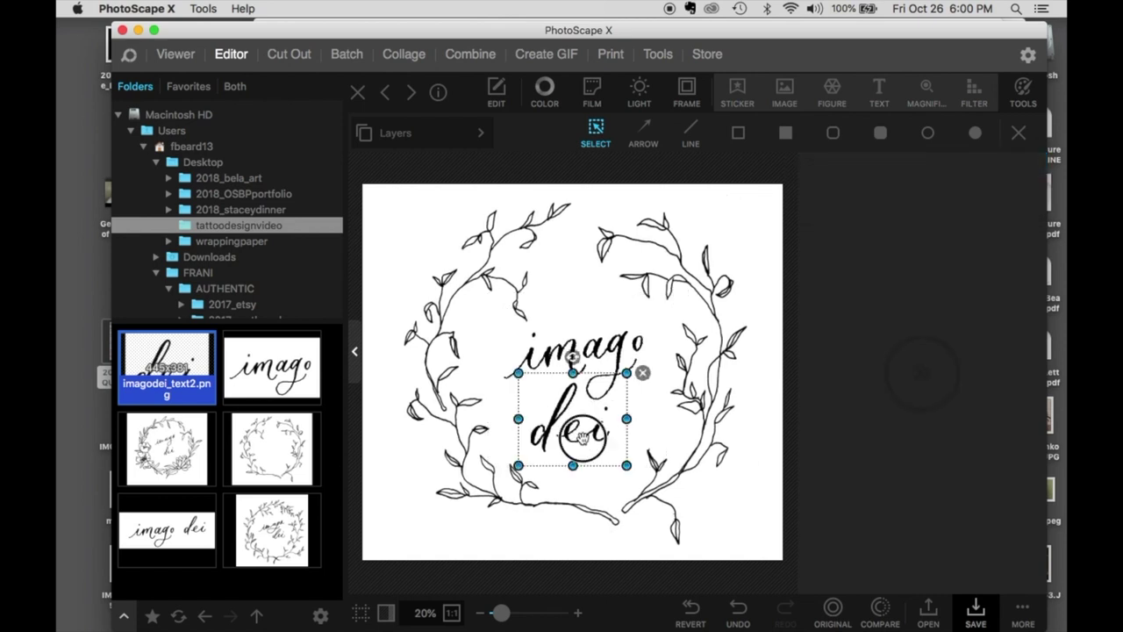
left_click_drag(572, 358, 562, 358)
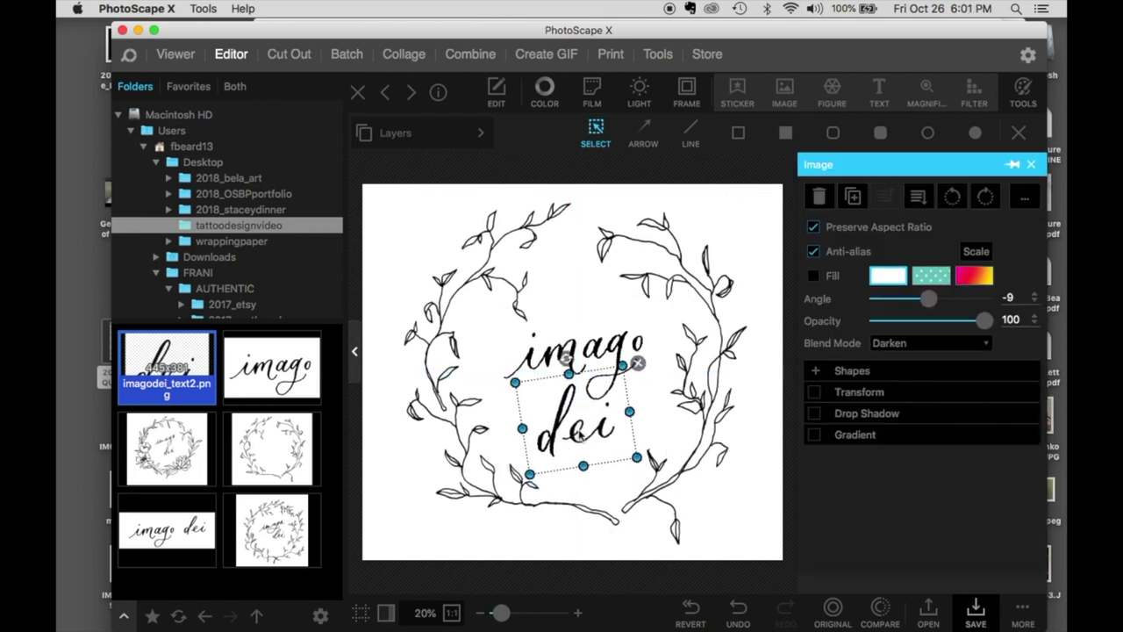
left_click(574, 300)
left_click(575, 373)
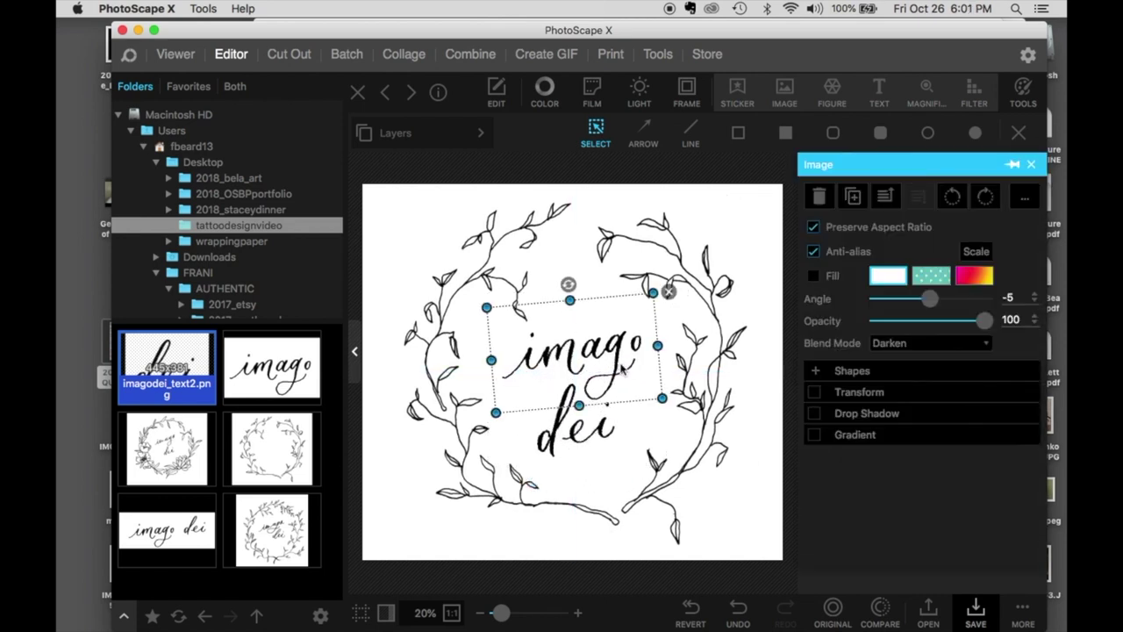
left_click(583, 420)
left_click_drag(565, 358, 569, 358)
left_click(610, 315)
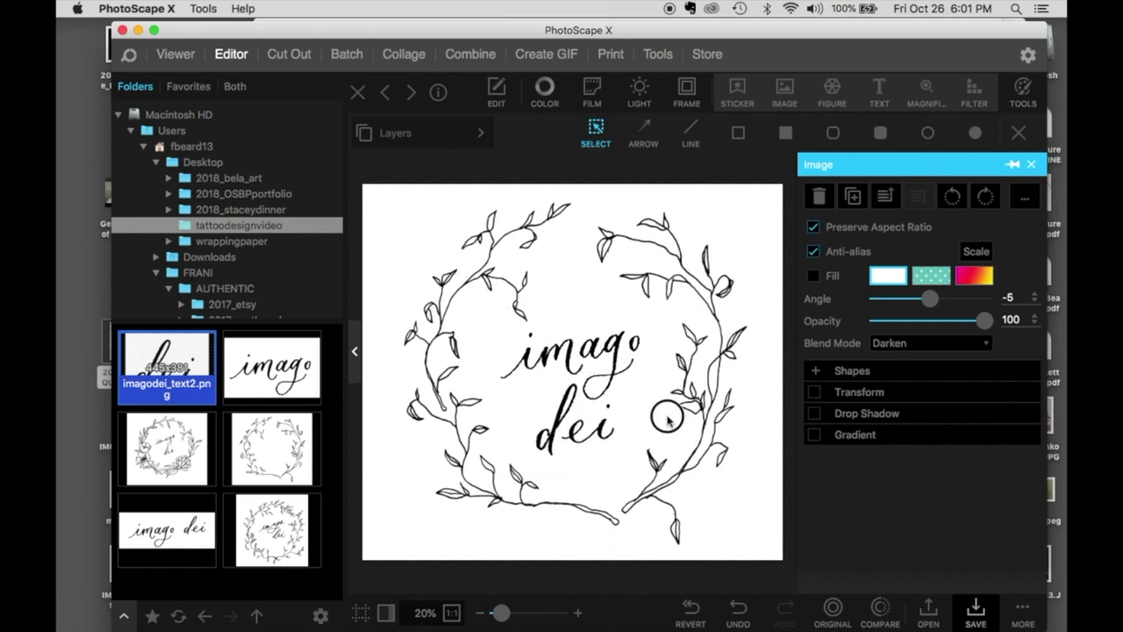
left_click(601, 441)
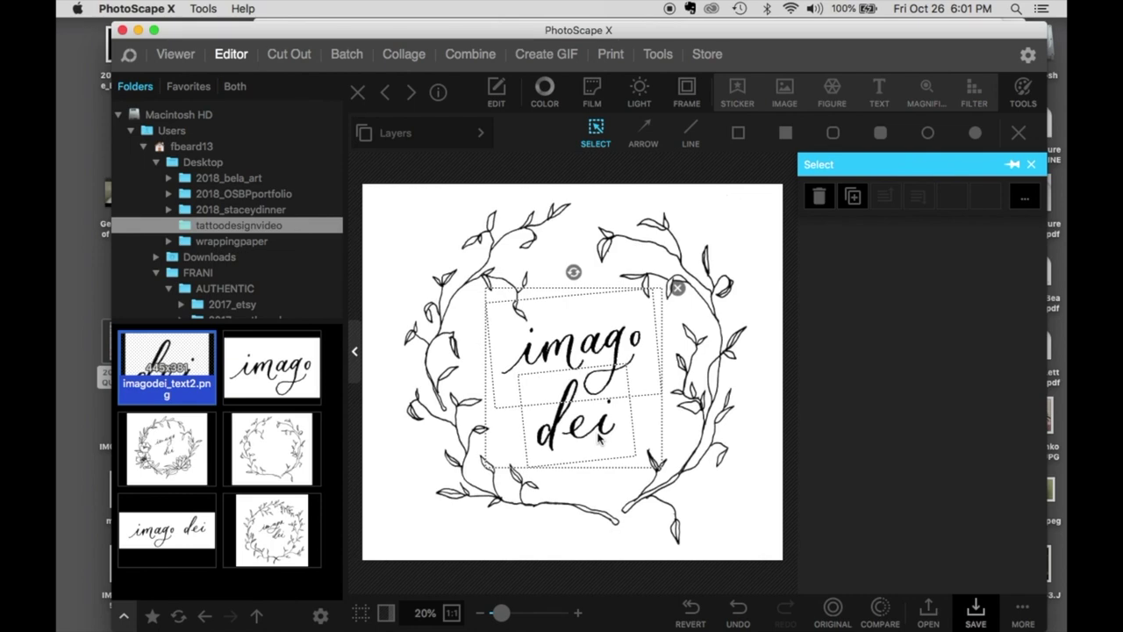
left_click(735, 527)
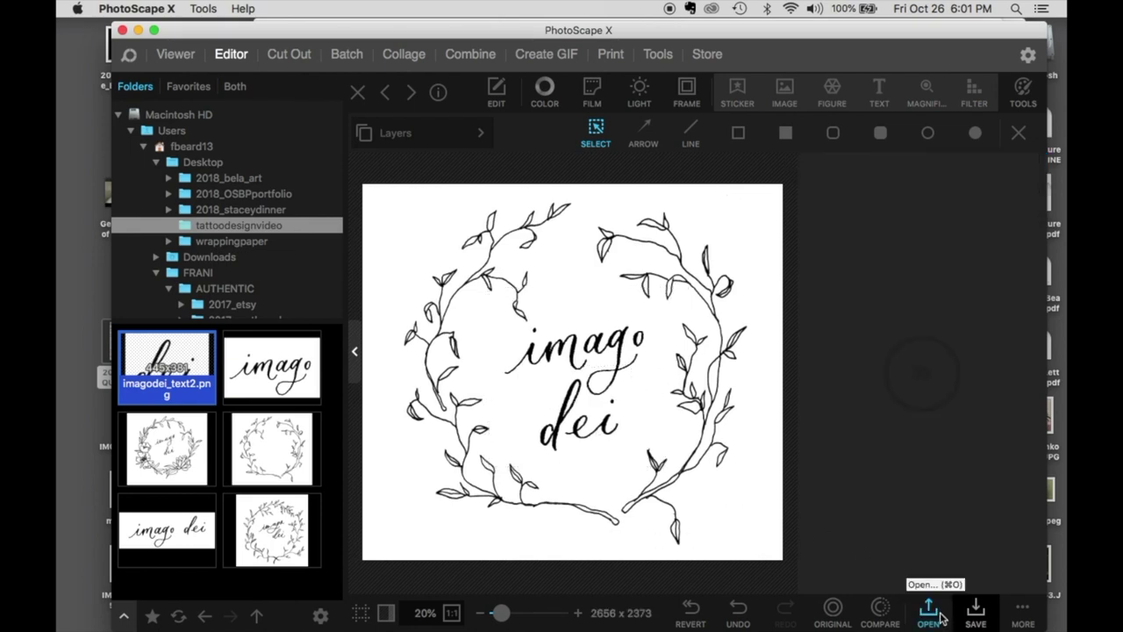
Step: Save the lettered wreath as a new file named imagodei_3.png
left_click(974, 613)
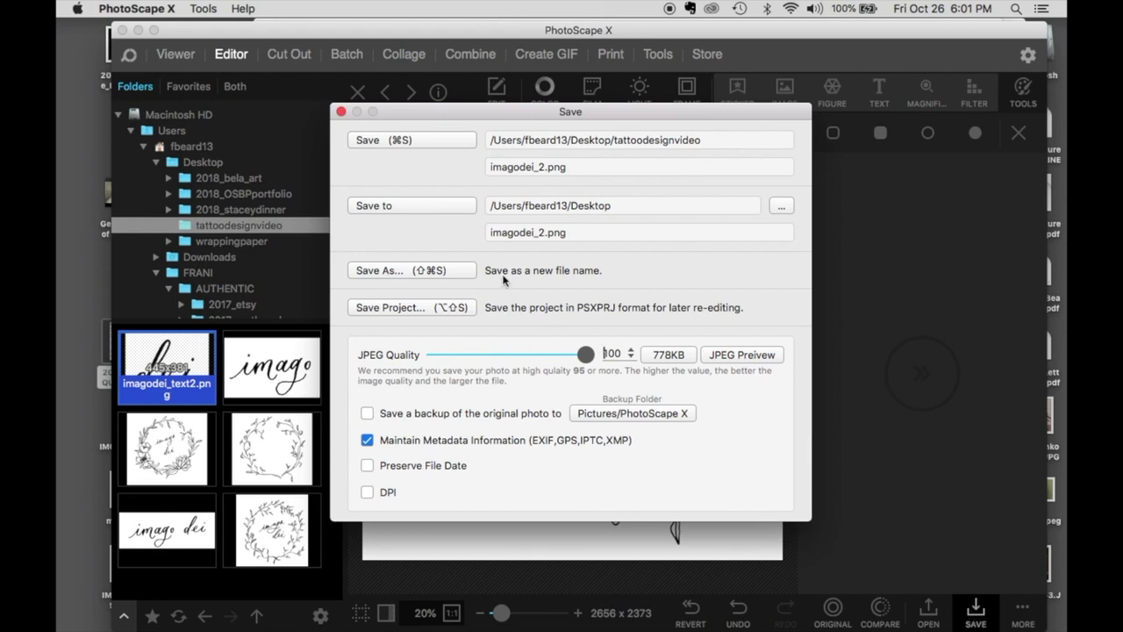
left_click(392, 265)
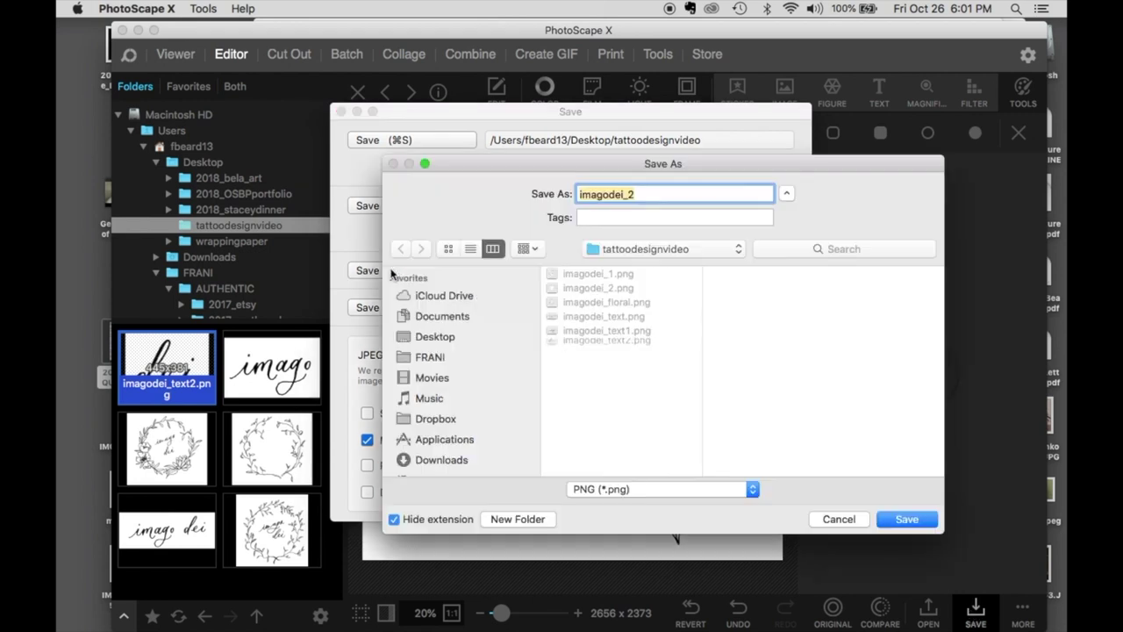
left_click(667, 192)
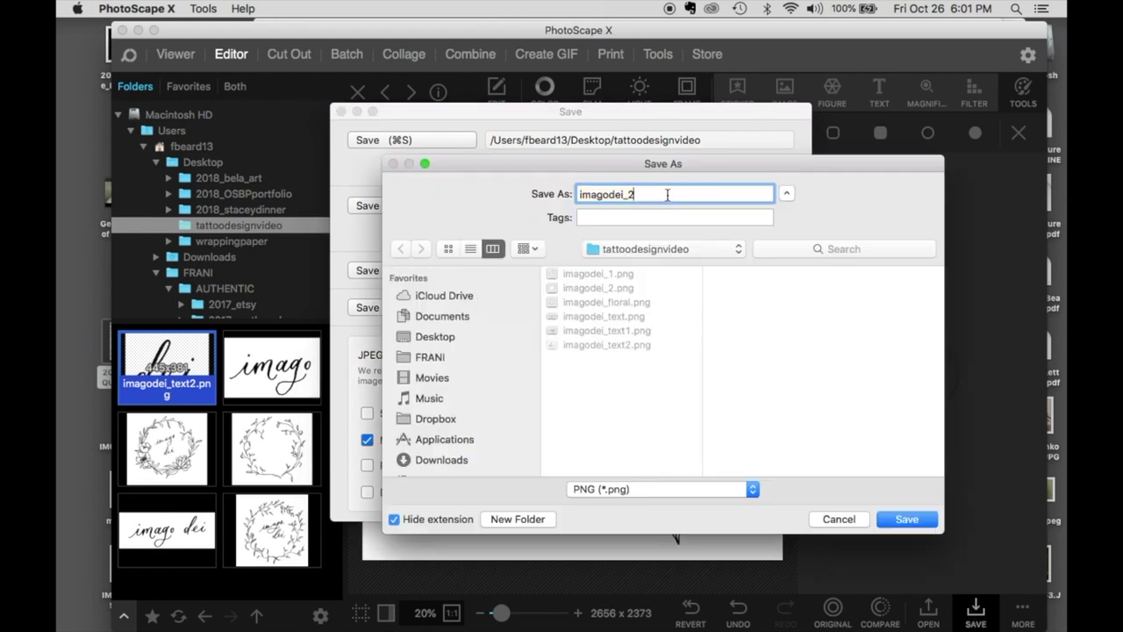
key("BackSpace")
left_click(894, 519)
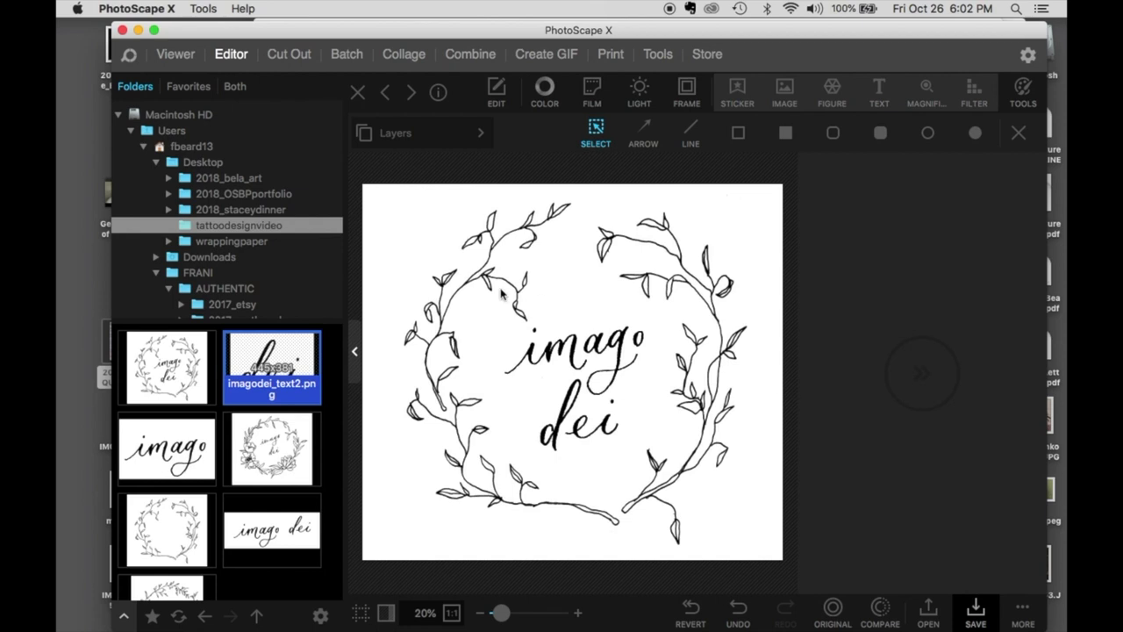
Step: Open the Downloads folder in the Folders tree
left_click(336, 259)
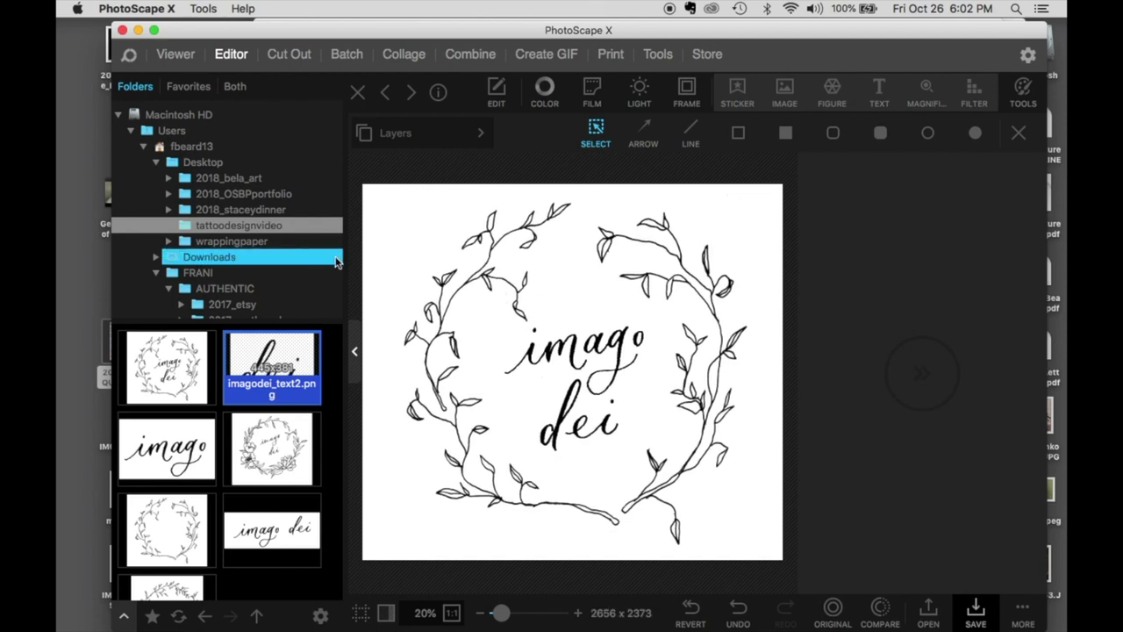